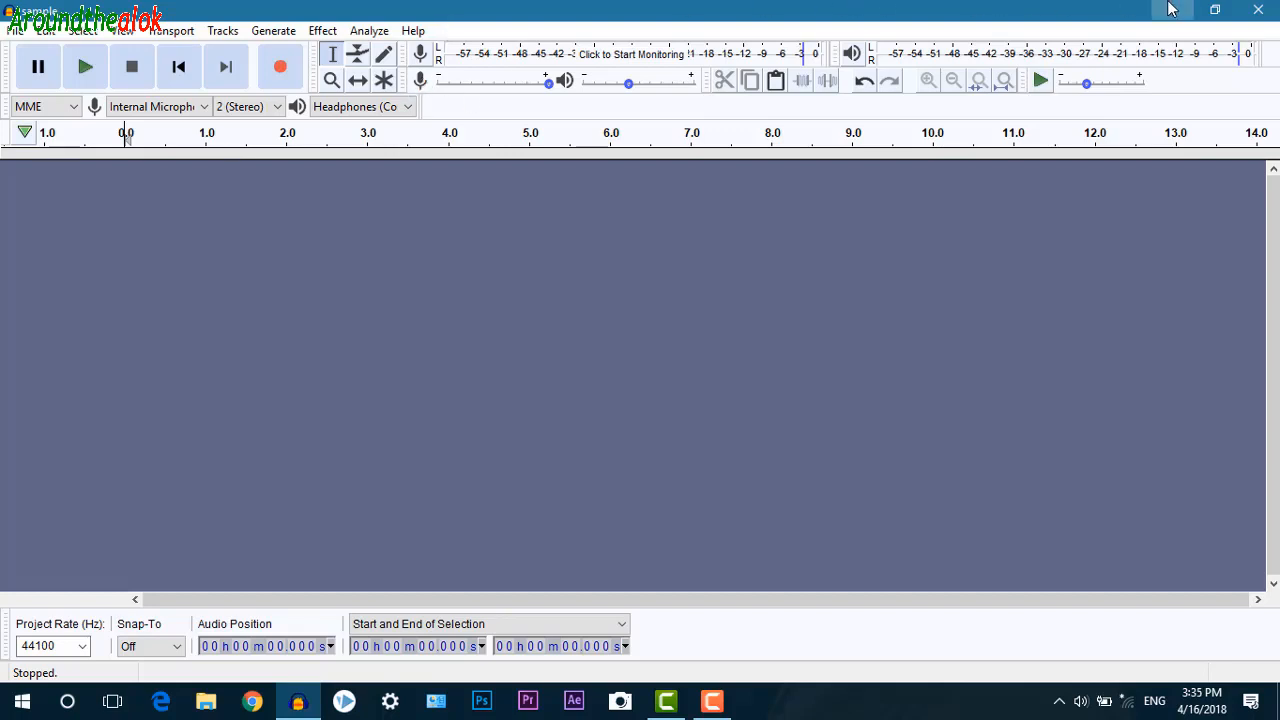
Step: Import the sample audio file from the desktop as a copy and play its first few seconds
left_click(1172, 9)
left_click_drag(668, 222, 401, 508)
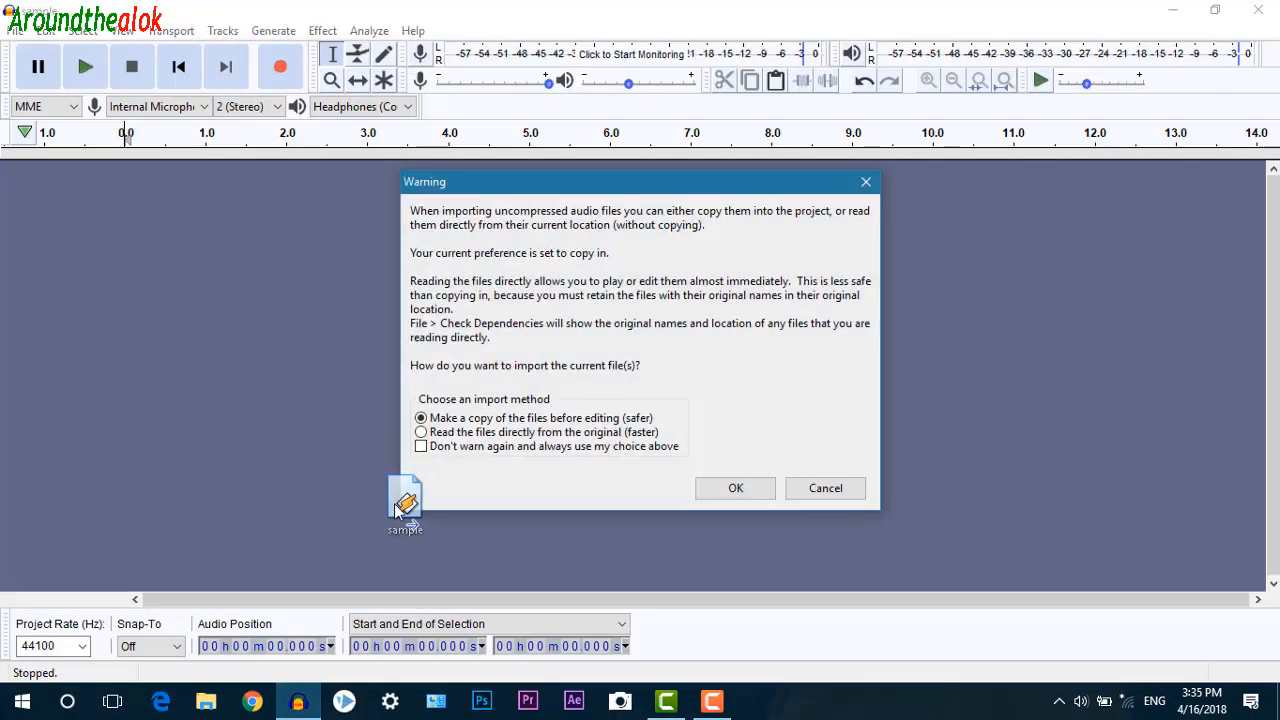
left_click(708, 490)
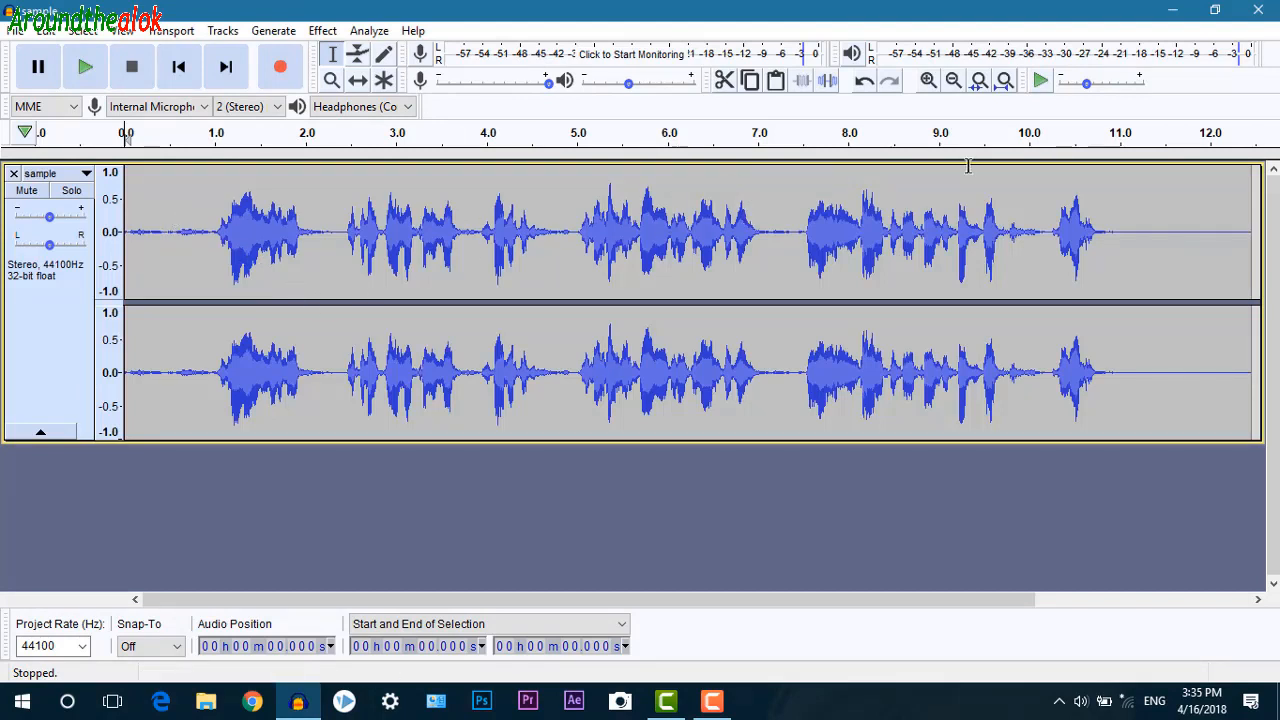
left_click(85, 65)
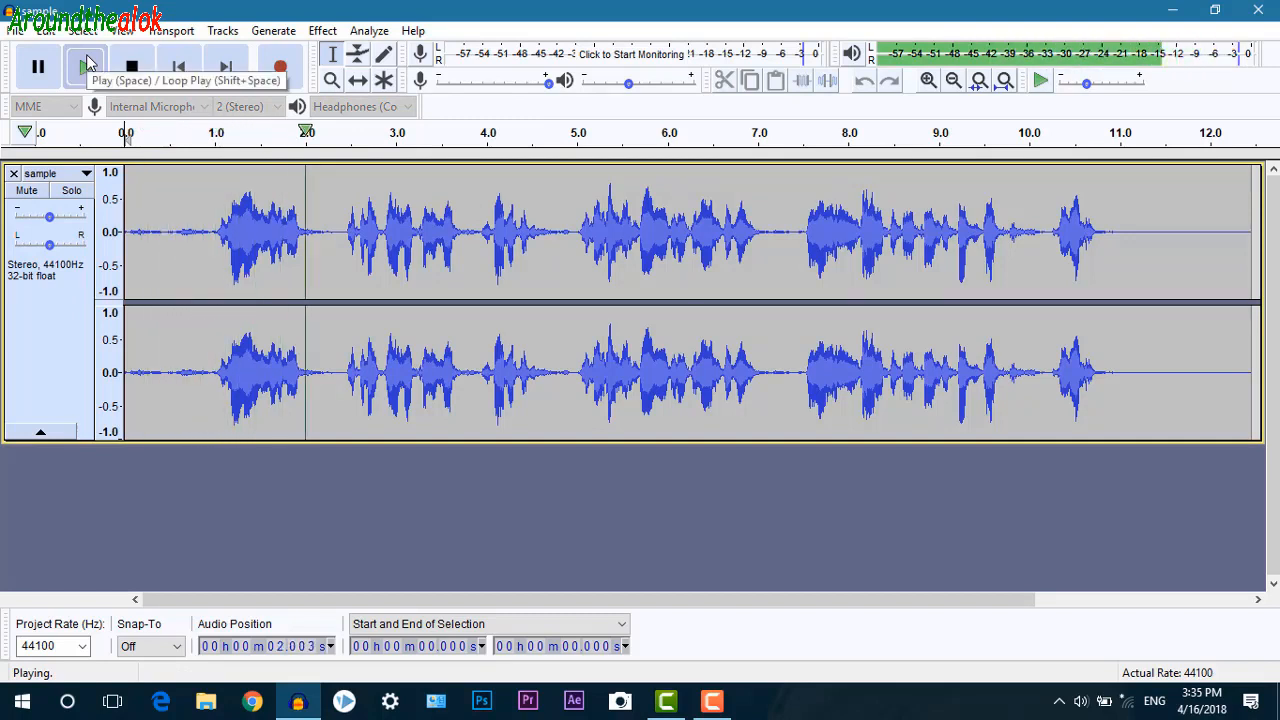
key("p")
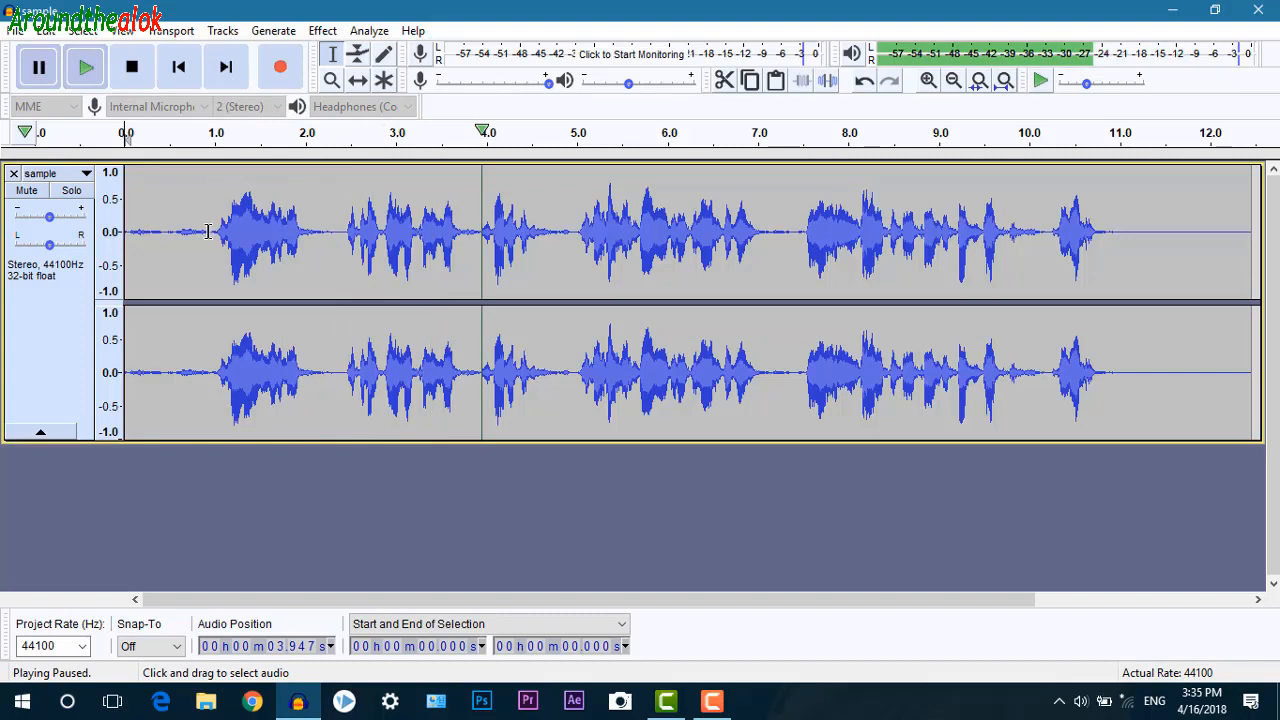
Step: Select the noise-only first second of the track, about 0 to 0.985 s, and capture it as the Noise Reduction profile
left_click_drag(208, 232, 121, 235)
left_click(148, 232)
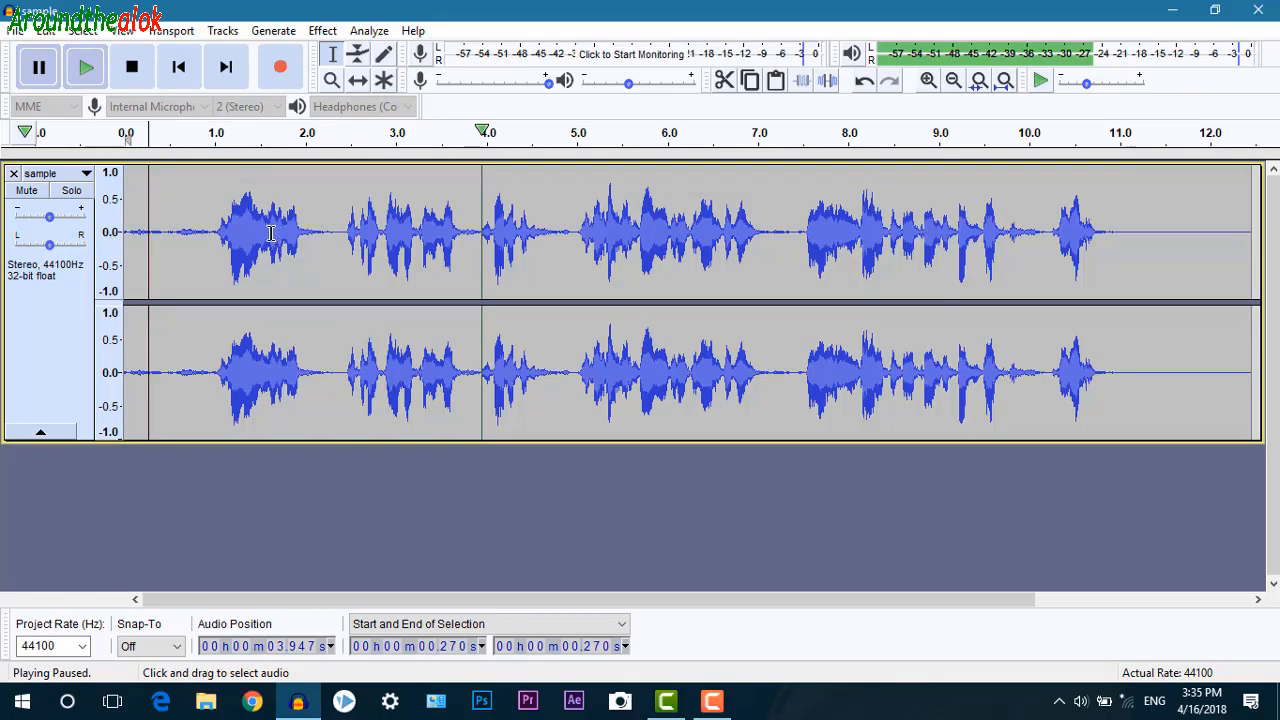
left_click_drag(214, 232, 126, 232)
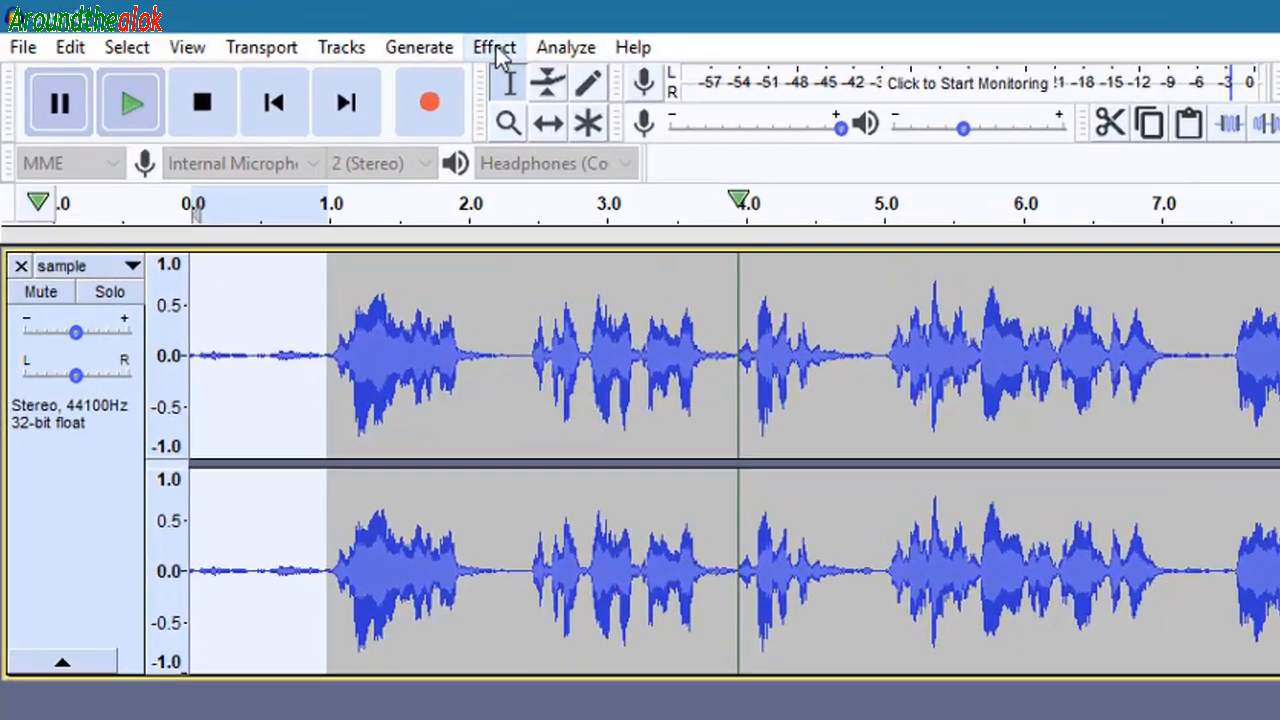
left_click(496, 49)
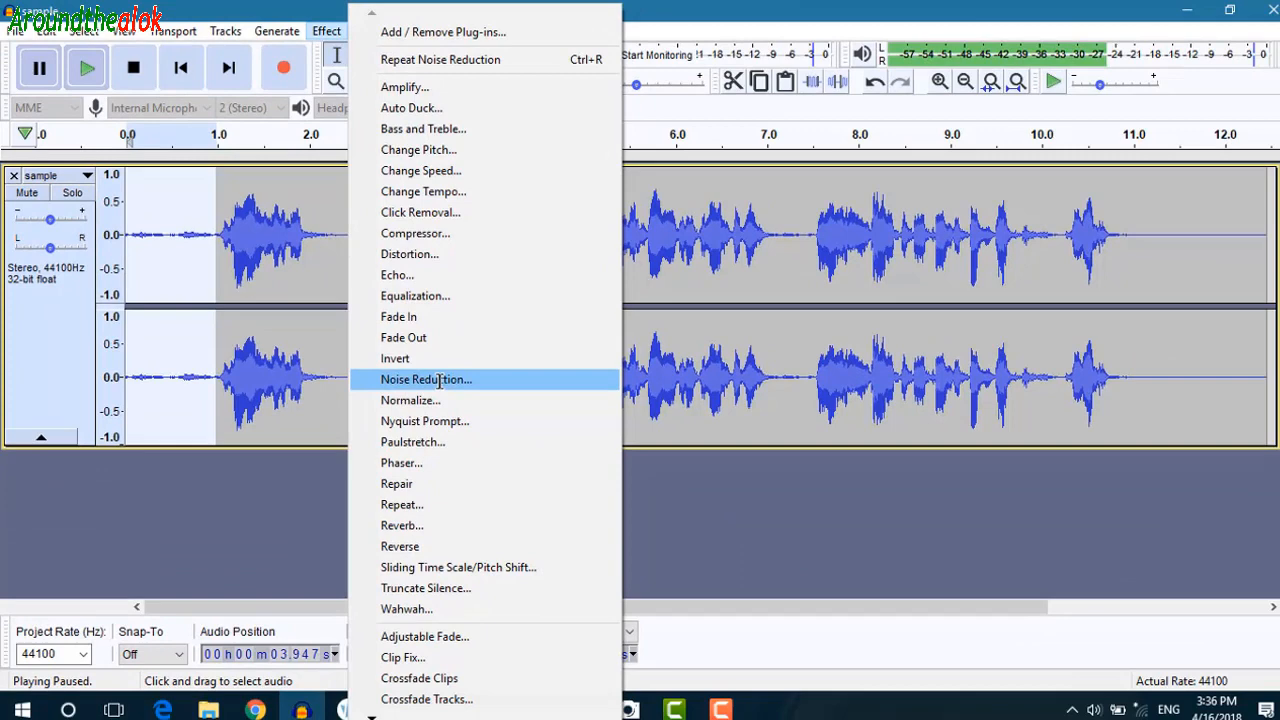
left_click(702, 607)
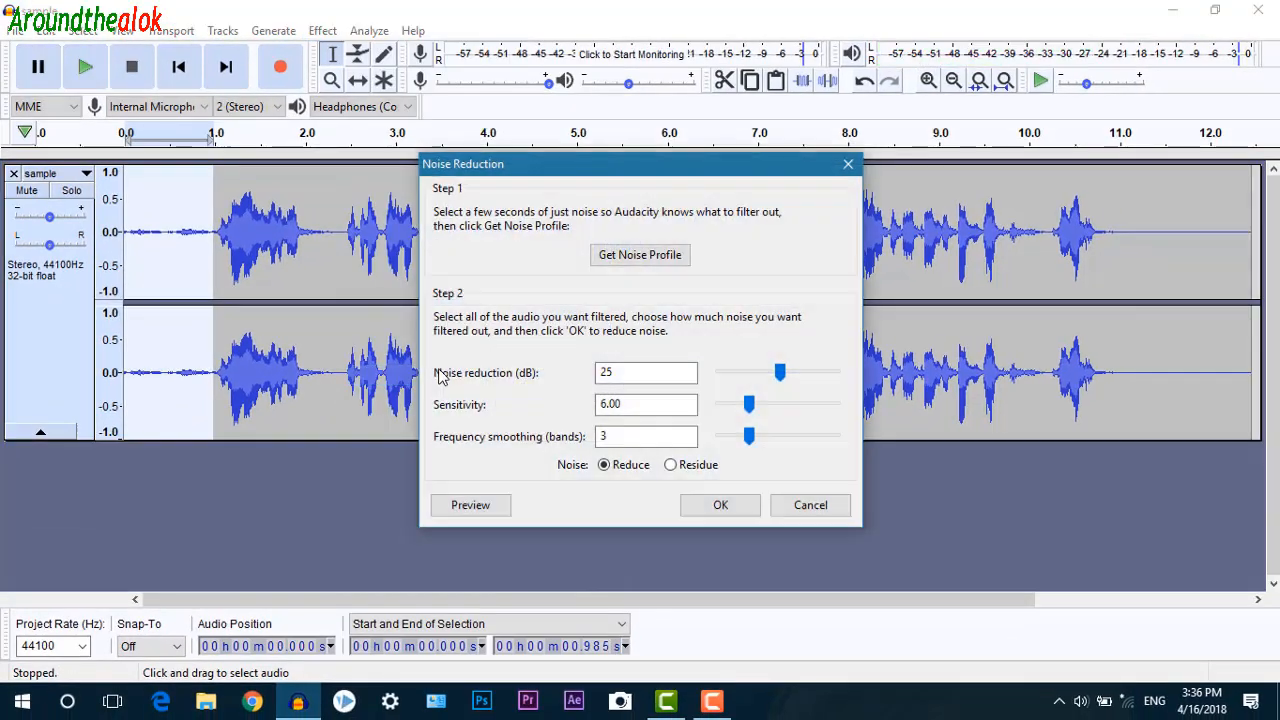
left_click(676, 258)
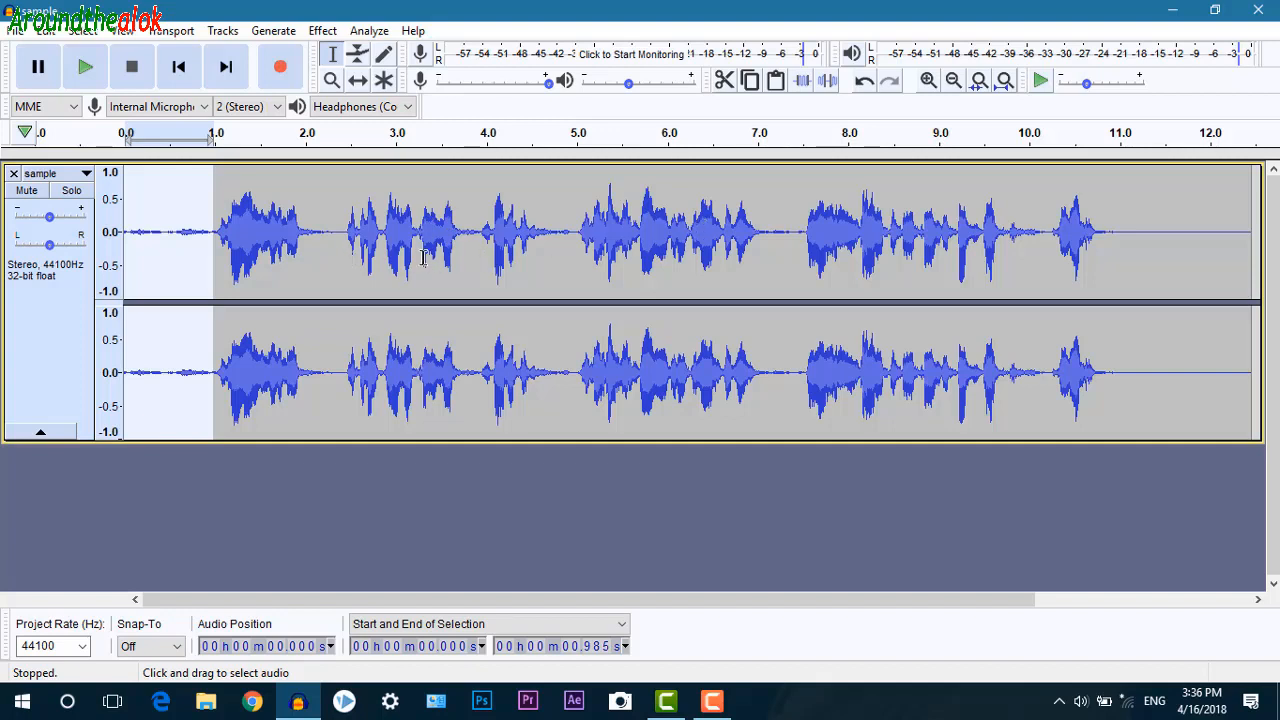
Step: Apply Noise Reduction to the entire track with the reduction amount set to 14 dB, previewing the effect first
key("ctrl+a")
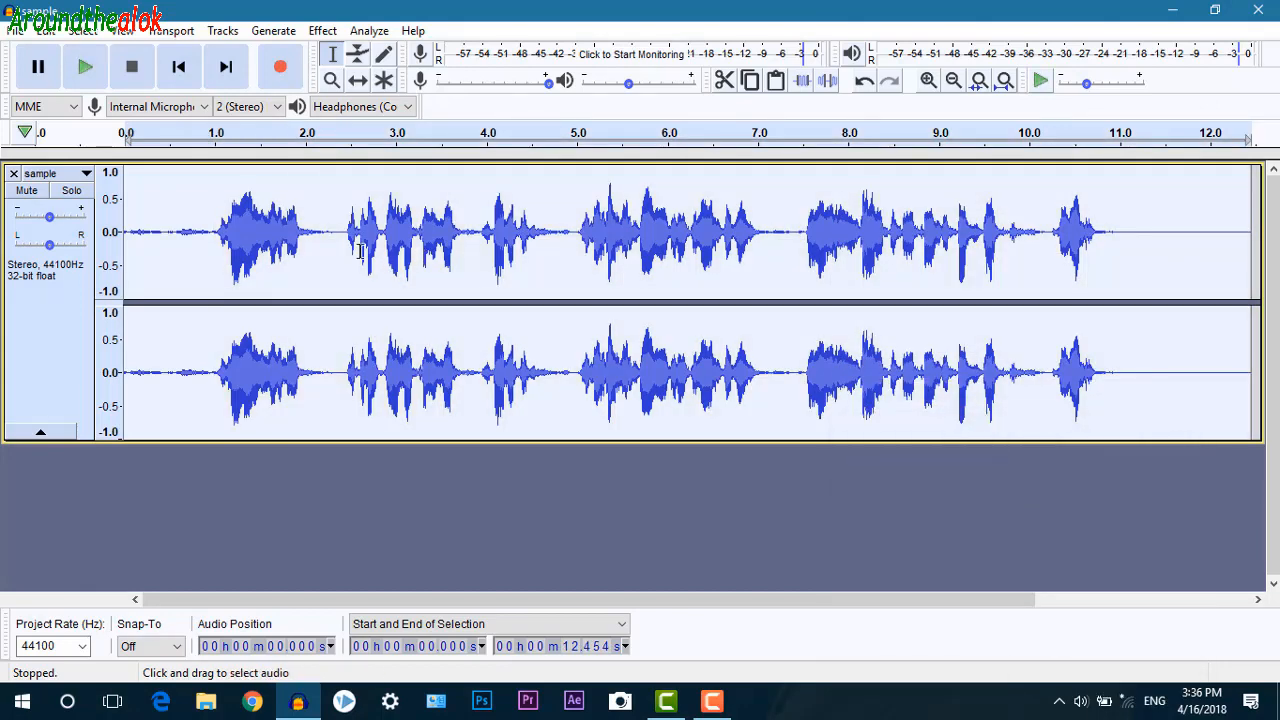
left_click(325, 32)
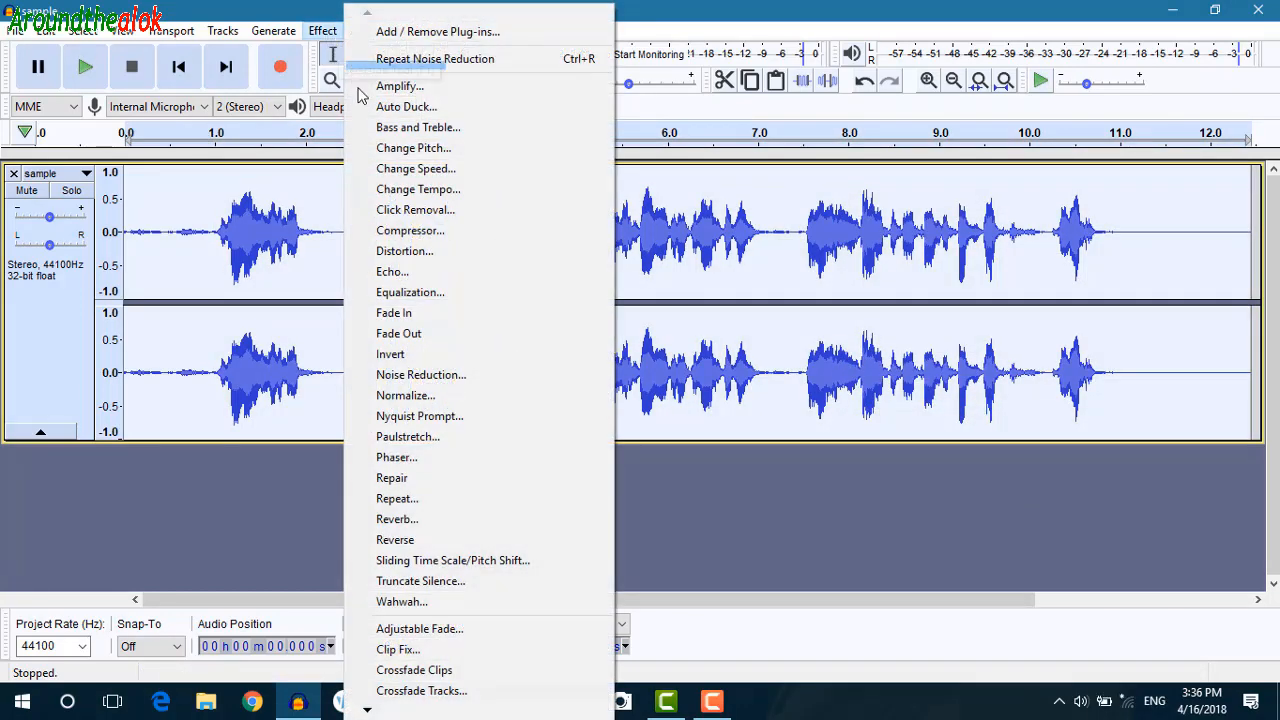
left_click(416, 376)
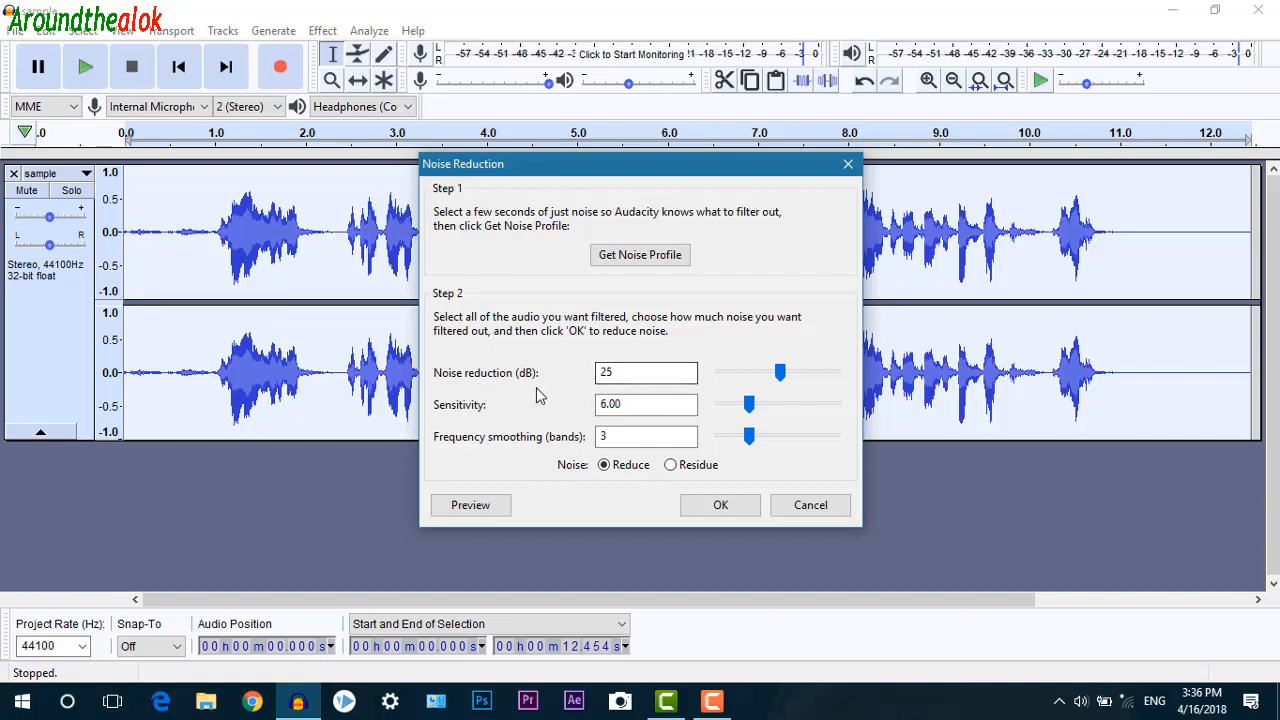
left_click_drag(646, 372, 600, 372)
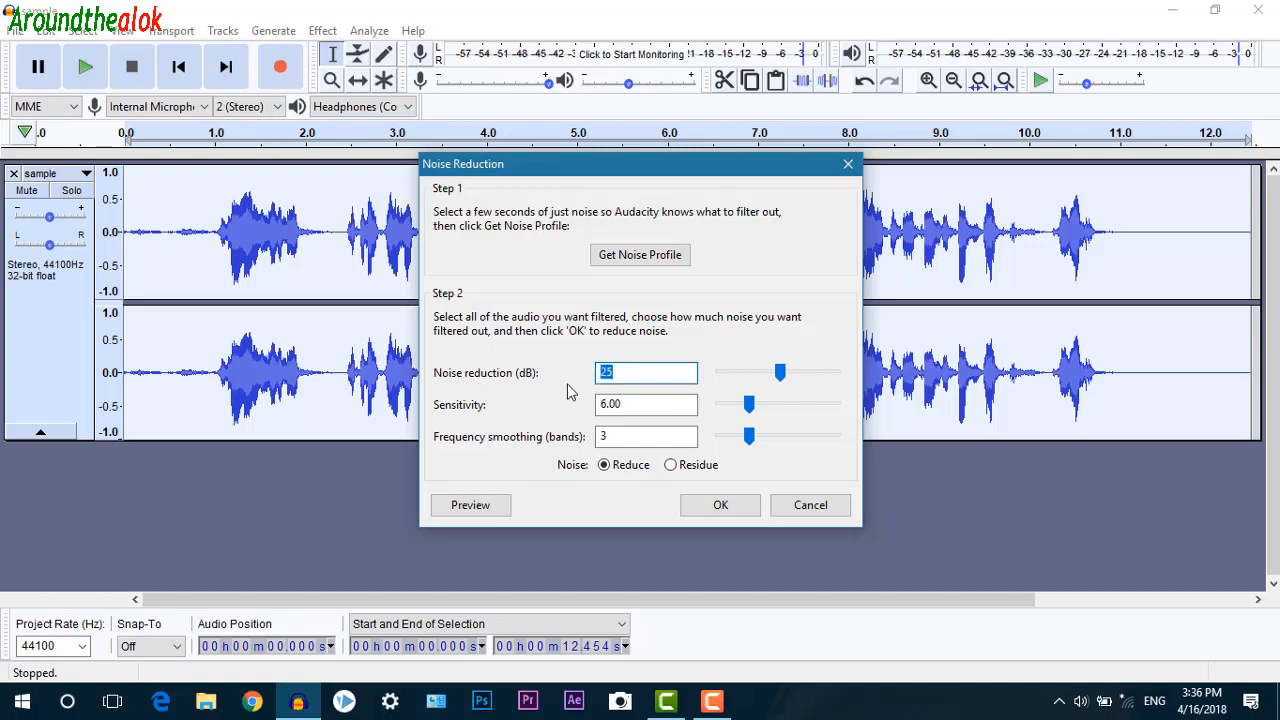
type("14")
left_click(470, 505)
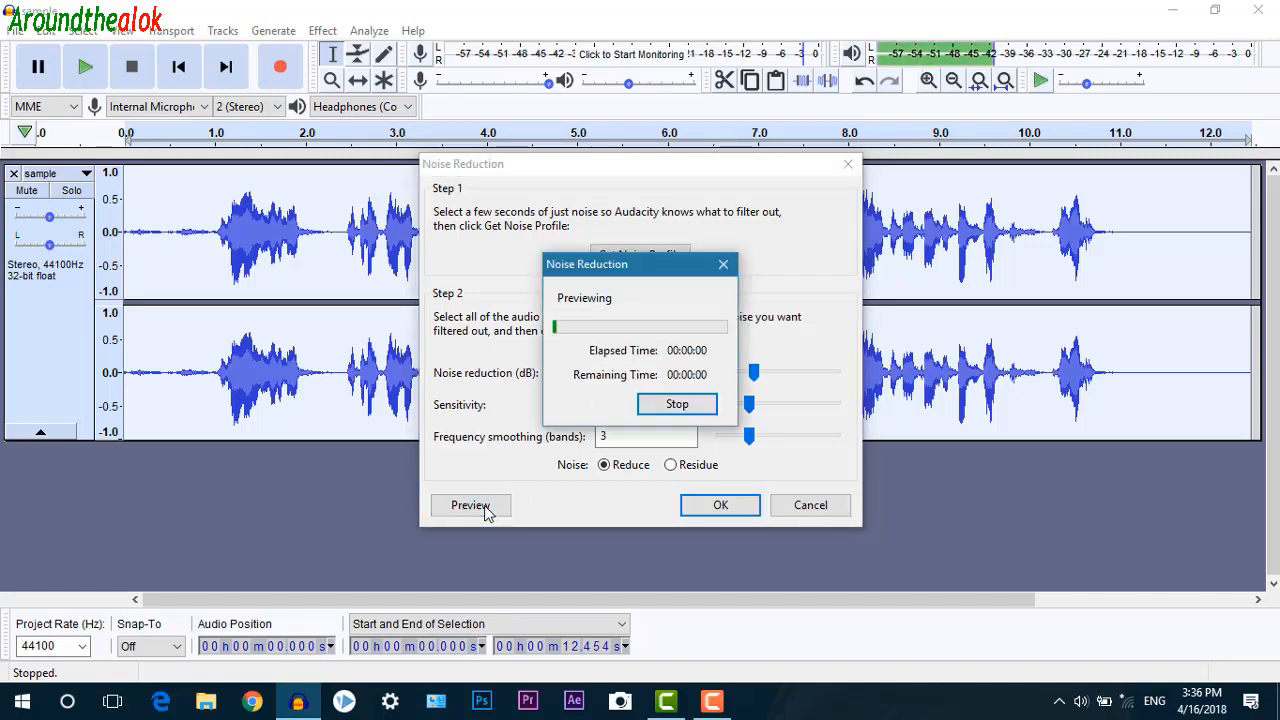
left_click(662, 405)
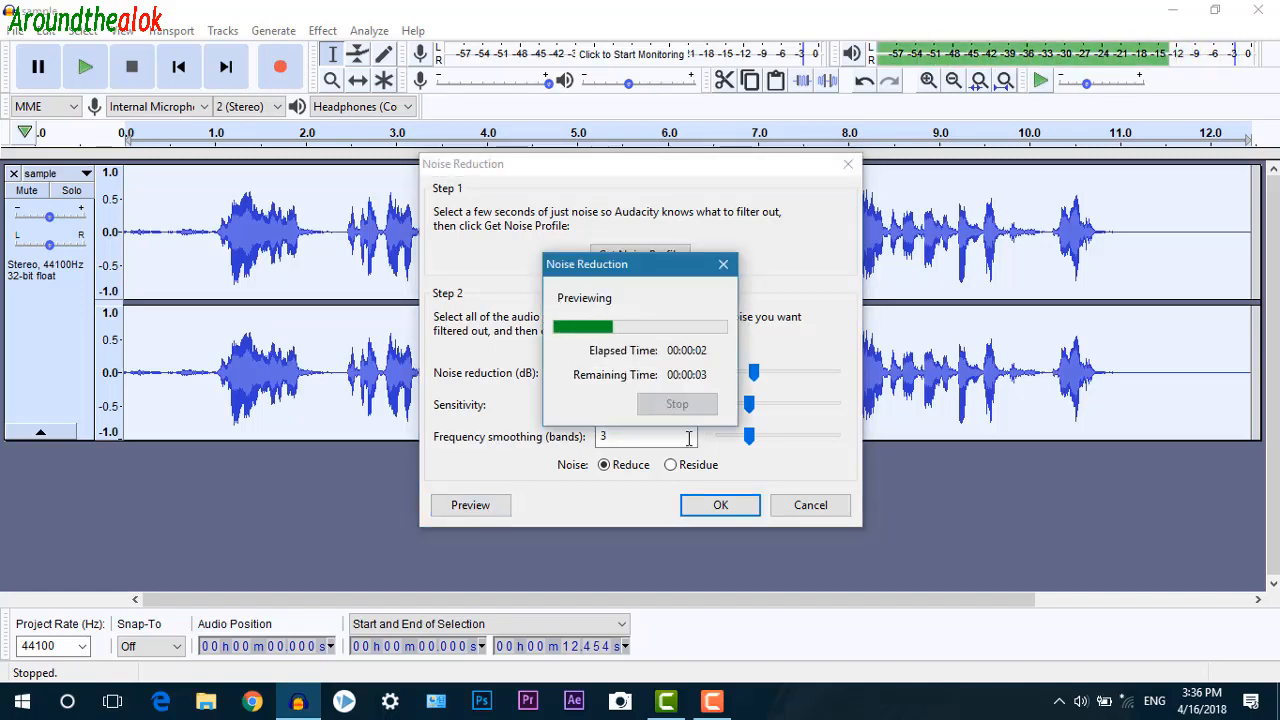
left_click(711, 512)
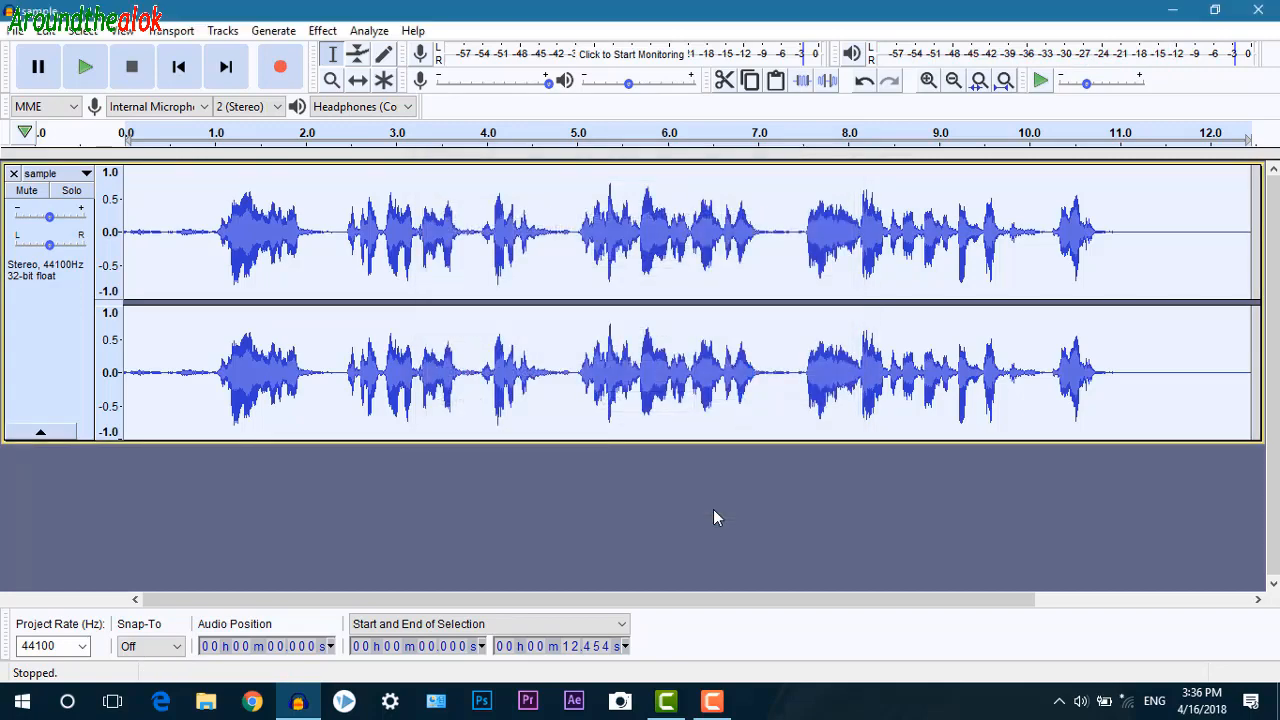
Step: Inspect the quiet parts of the cleaned waveform and play the track from about 0.11 s to check the result
left_click(327, 250)
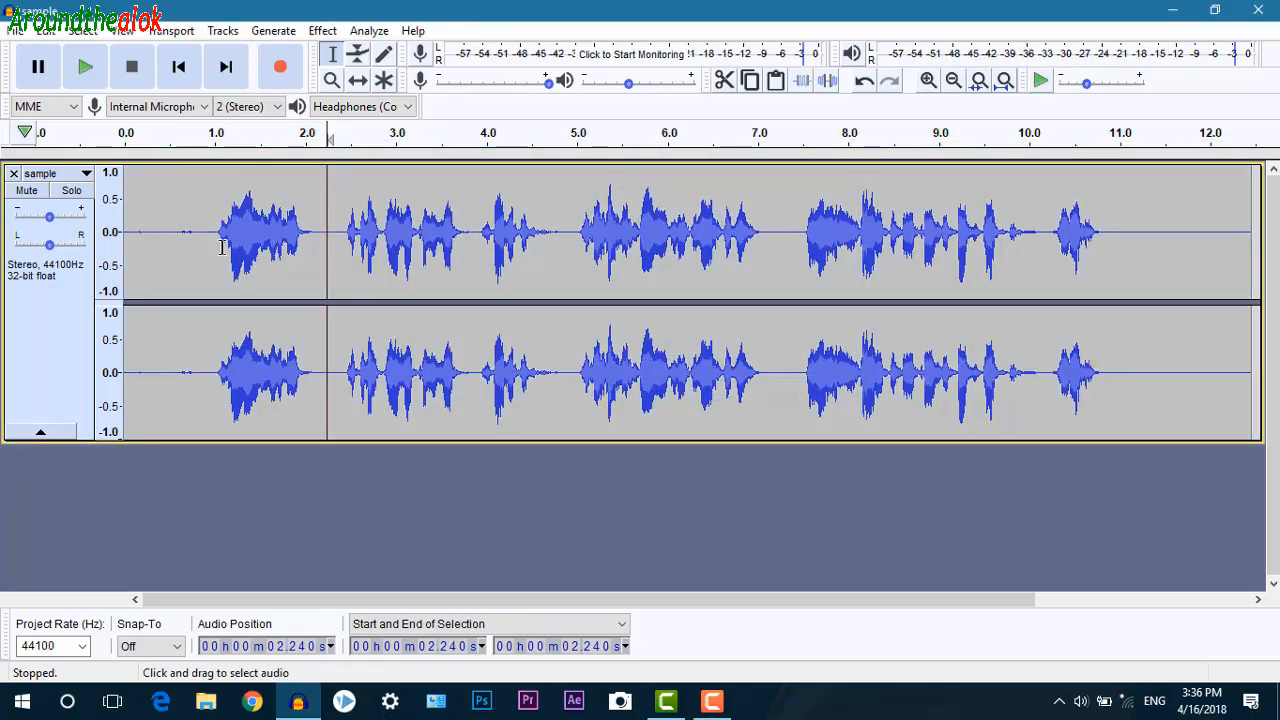
mouse_move(205, 235)
left_mouse_down()
mouse_move(120, 239)
mouse_move(195, 236)
left_mouse_up()
left_click(144, 240)
left_click(221, 240)
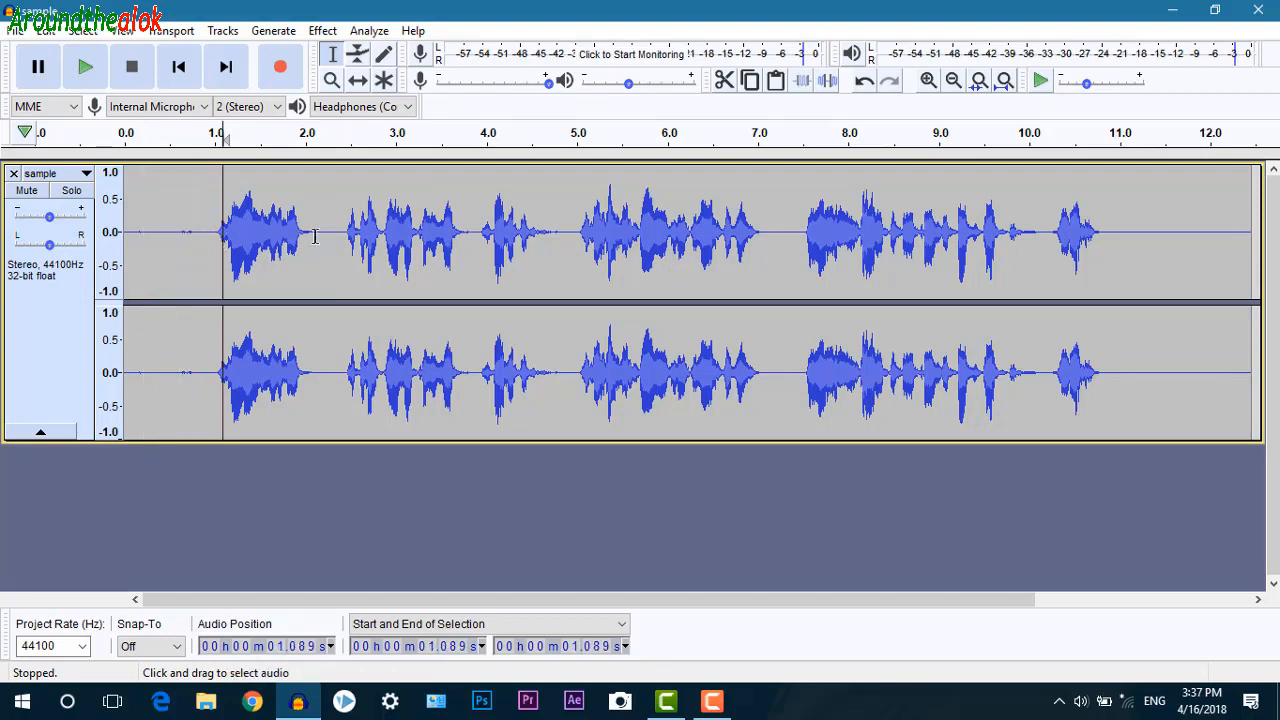
left_click(135, 186)
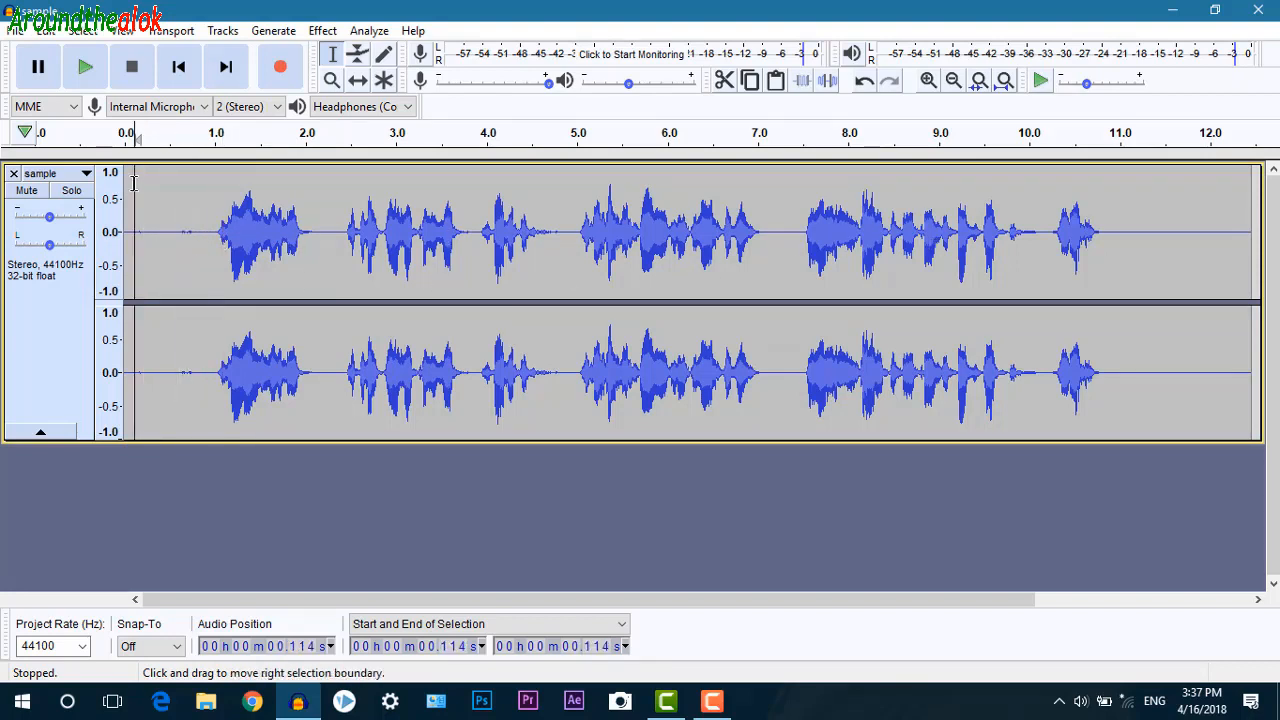
left_click(85, 66)
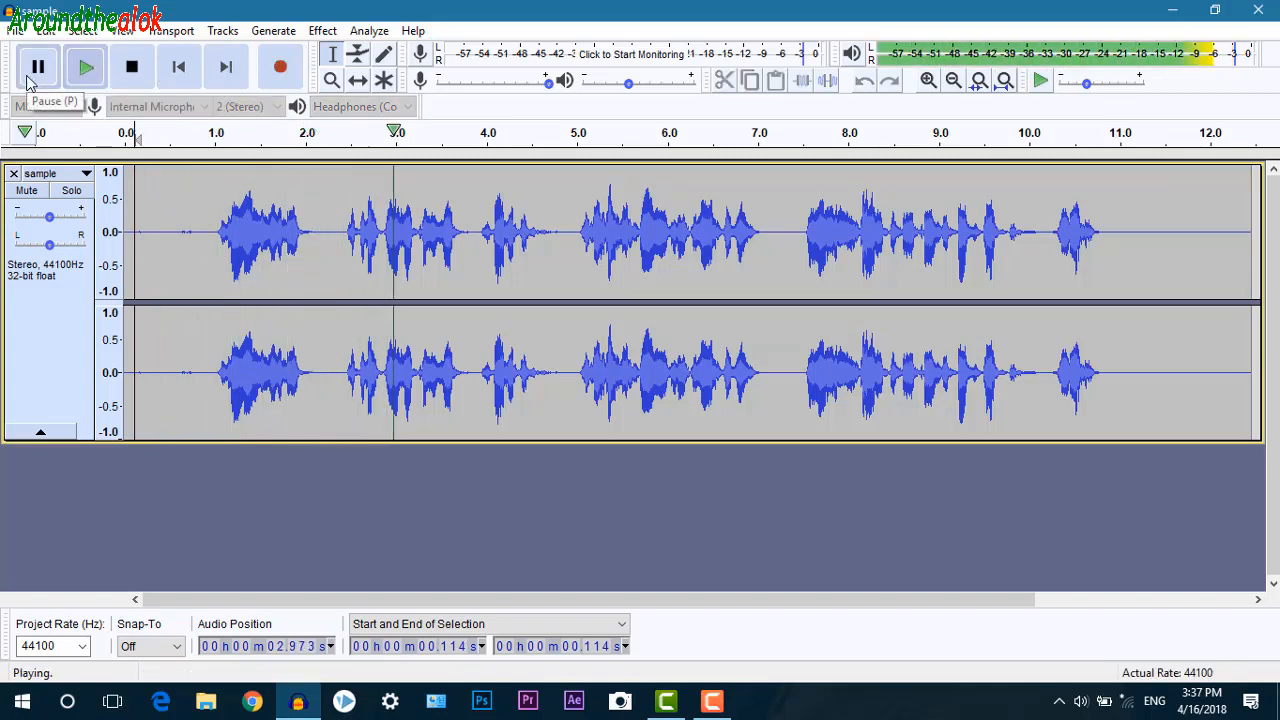
left_click(30, 78)
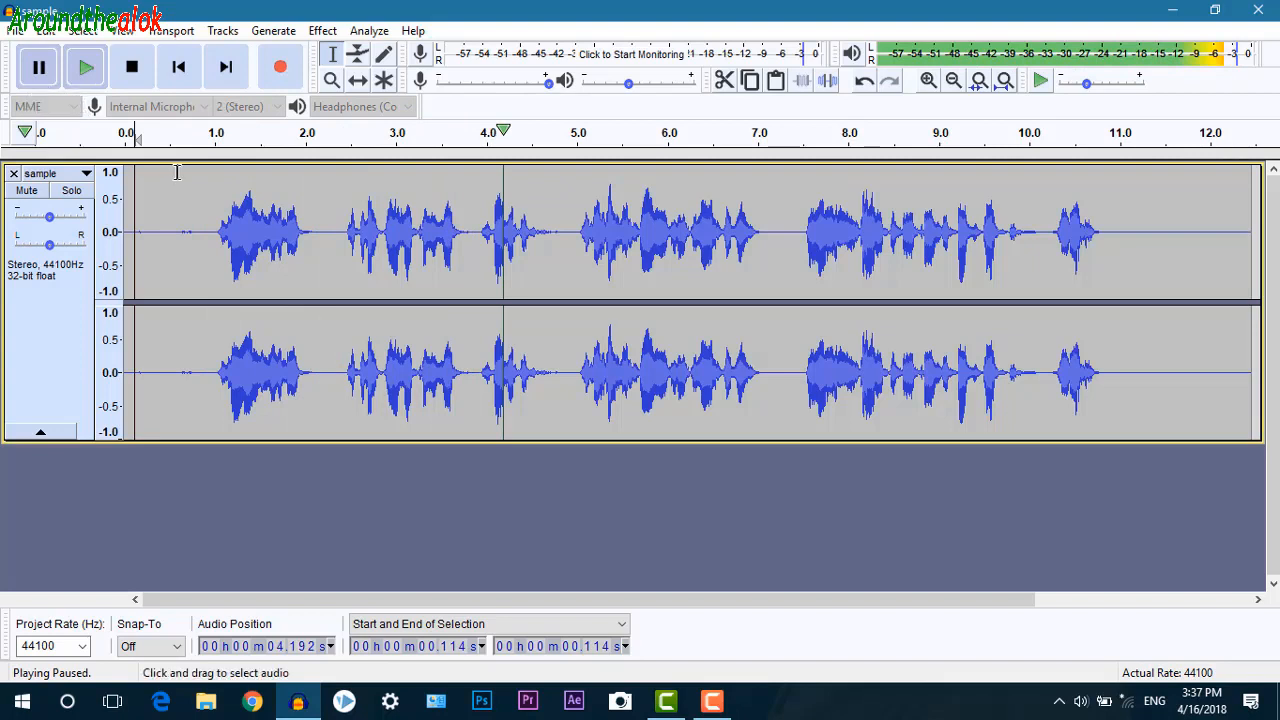
Step: Repeat Noise Reduction on the leftover noise at about 0.61 to 0.76 s and at about 0.11 to 0.23 s
left_click(297, 190)
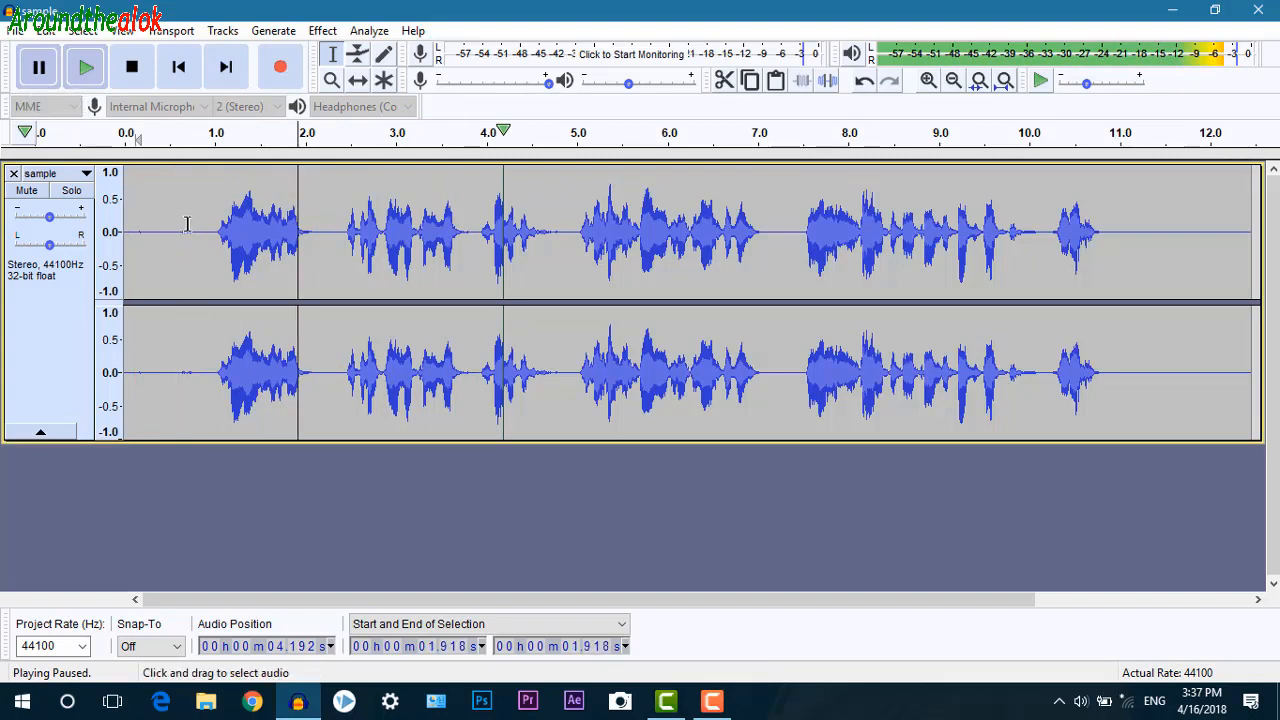
left_click_drag(179, 232, 191, 236)
key("ctrl+r")
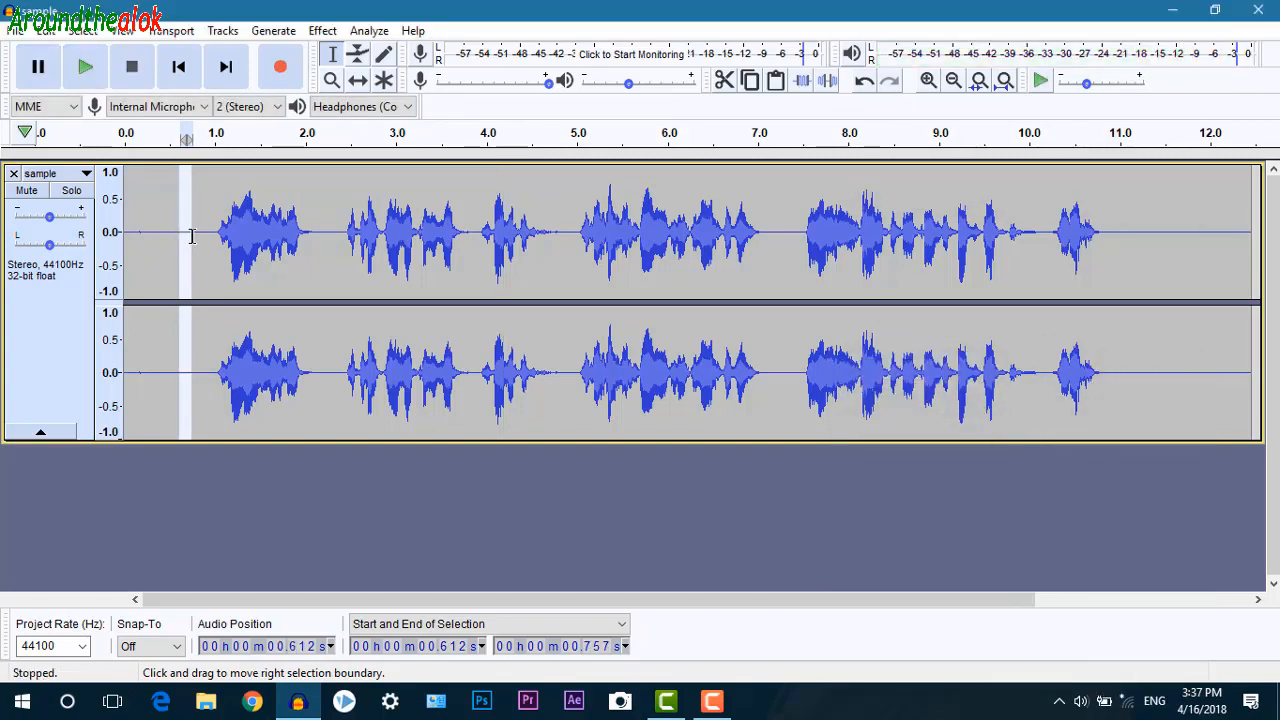
left_click(283, 283)
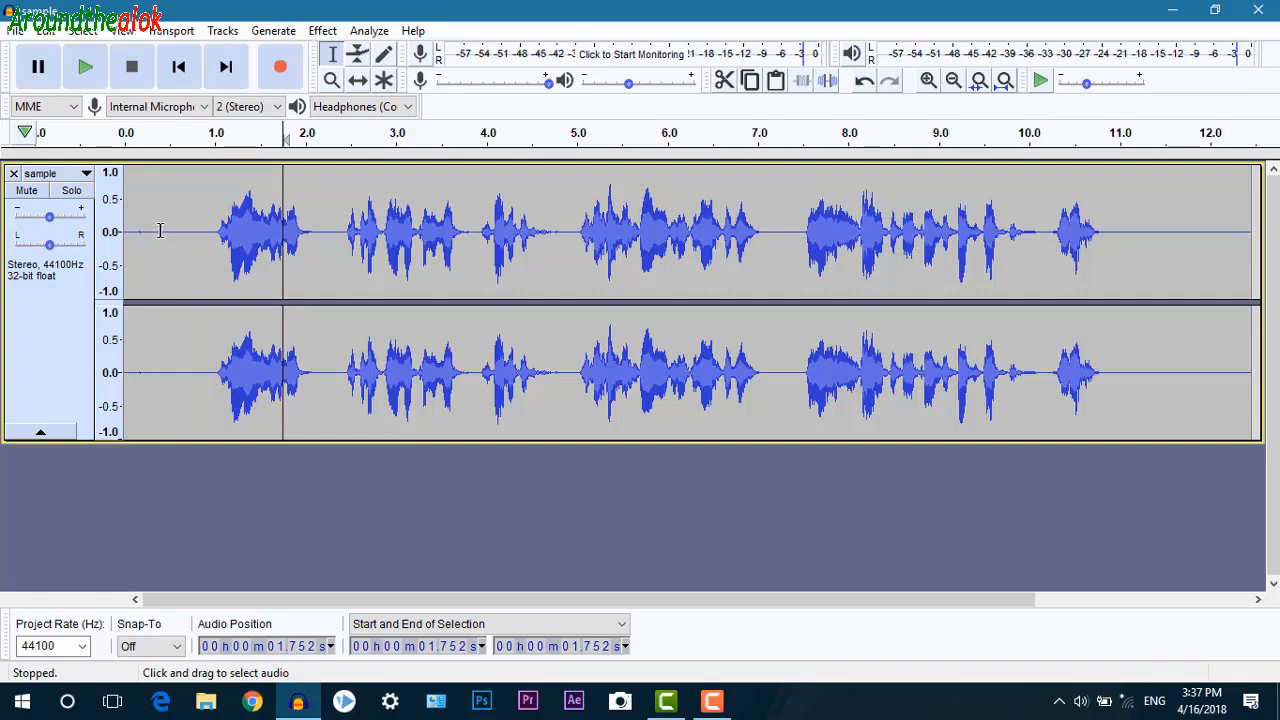
left_click_drag(134, 236, 144, 236)
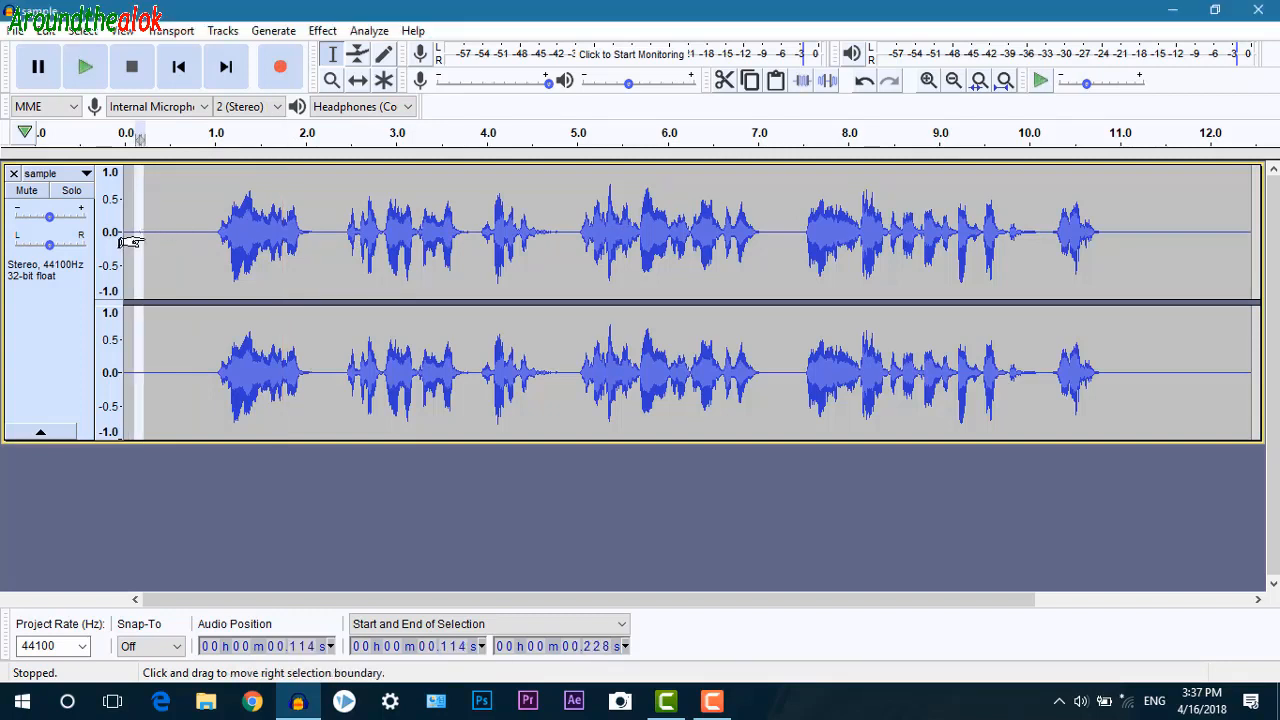
left_click(172, 236)
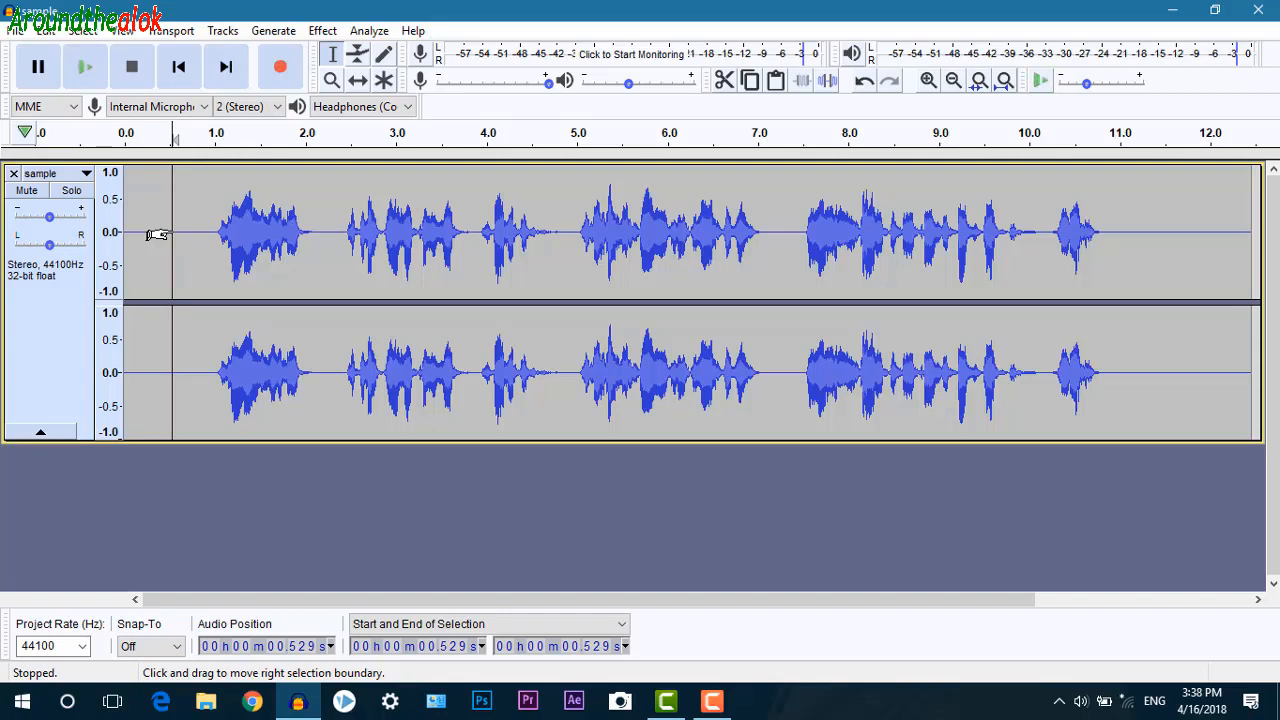
Step: Undo both repeated noise reductions on the short selections near the start of the track
key("ctrl+z")
key("ctrl+z")
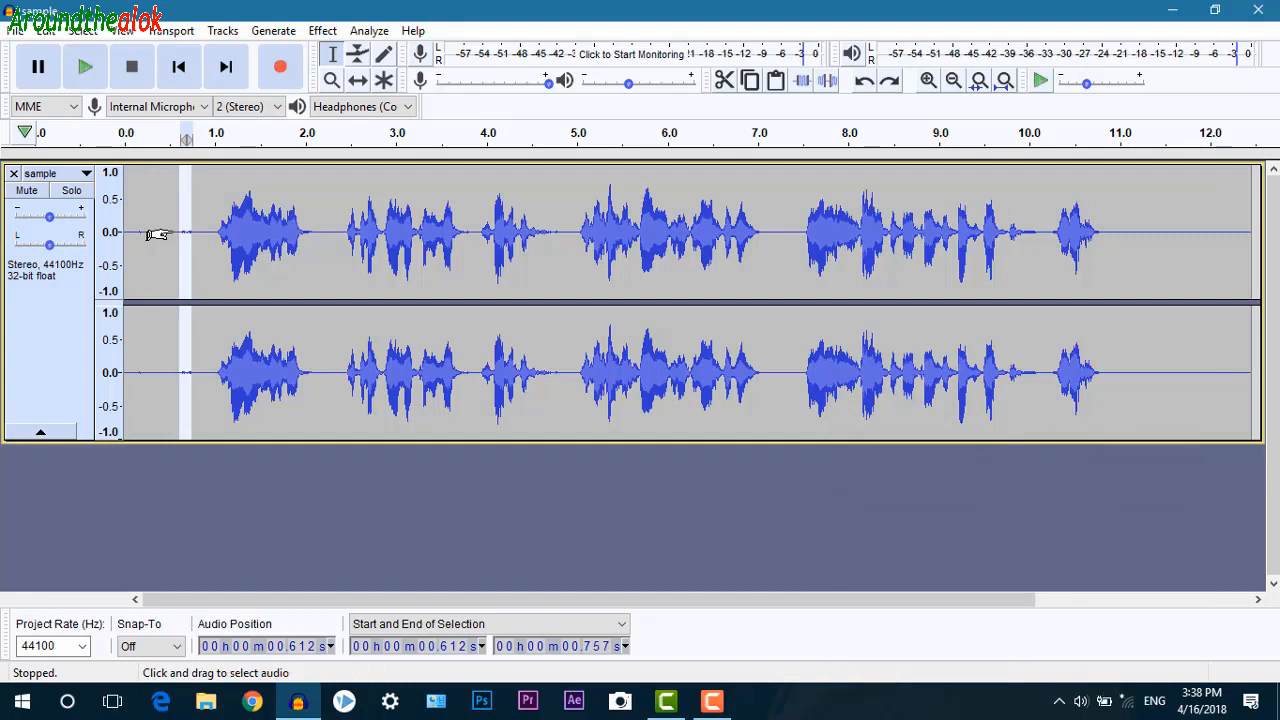
Step: Play the cleaned audio again from about 0.18 s and pause it after a few seconds
left_click(142, 185)
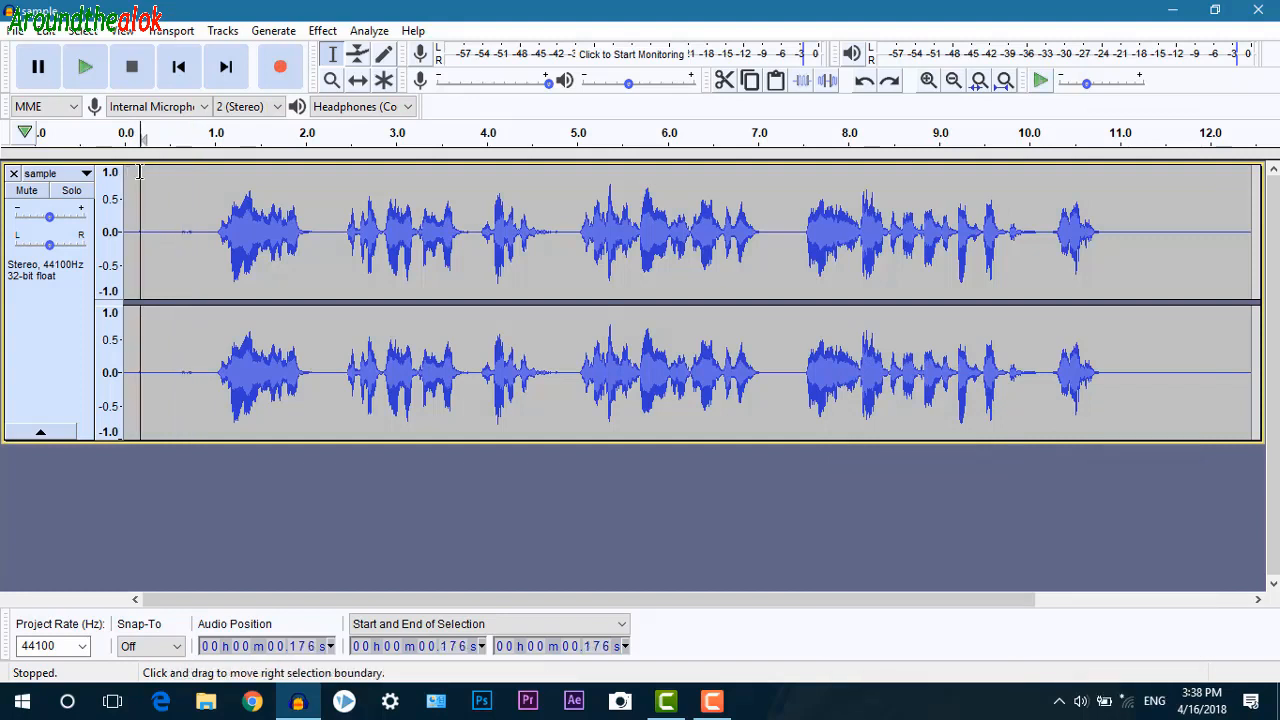
left_click(85, 72)
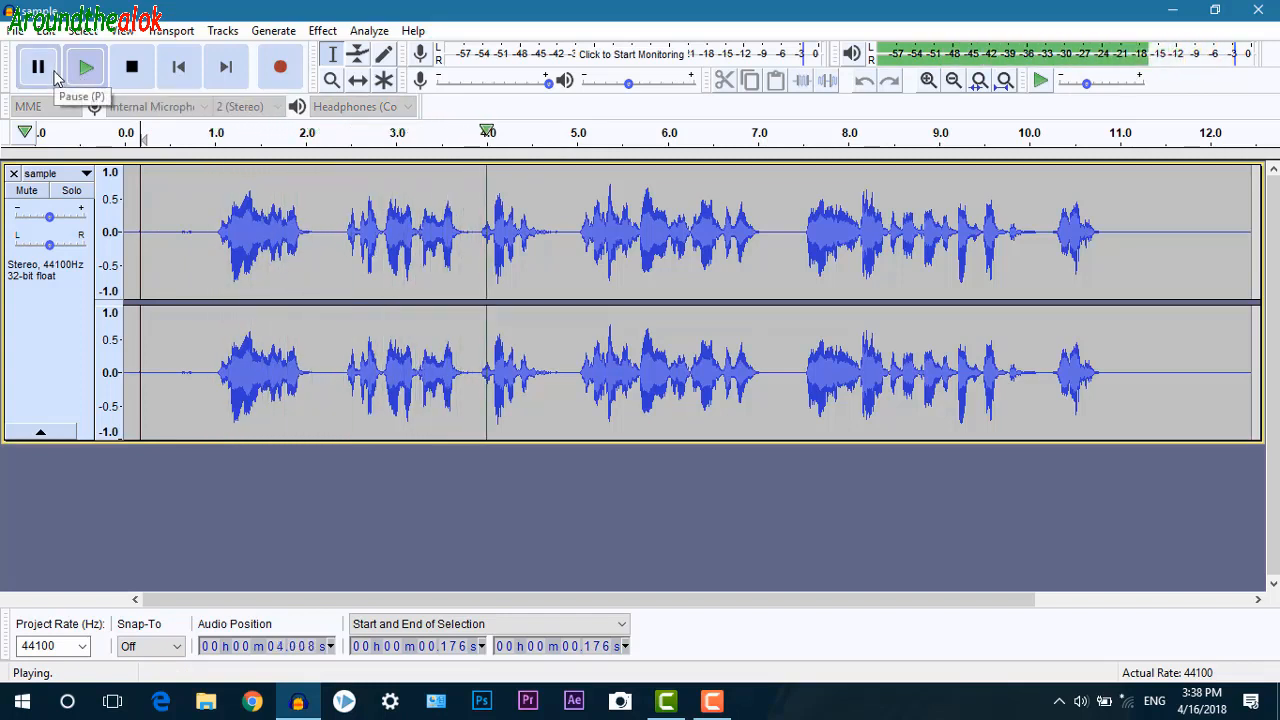
left_click(55, 78)
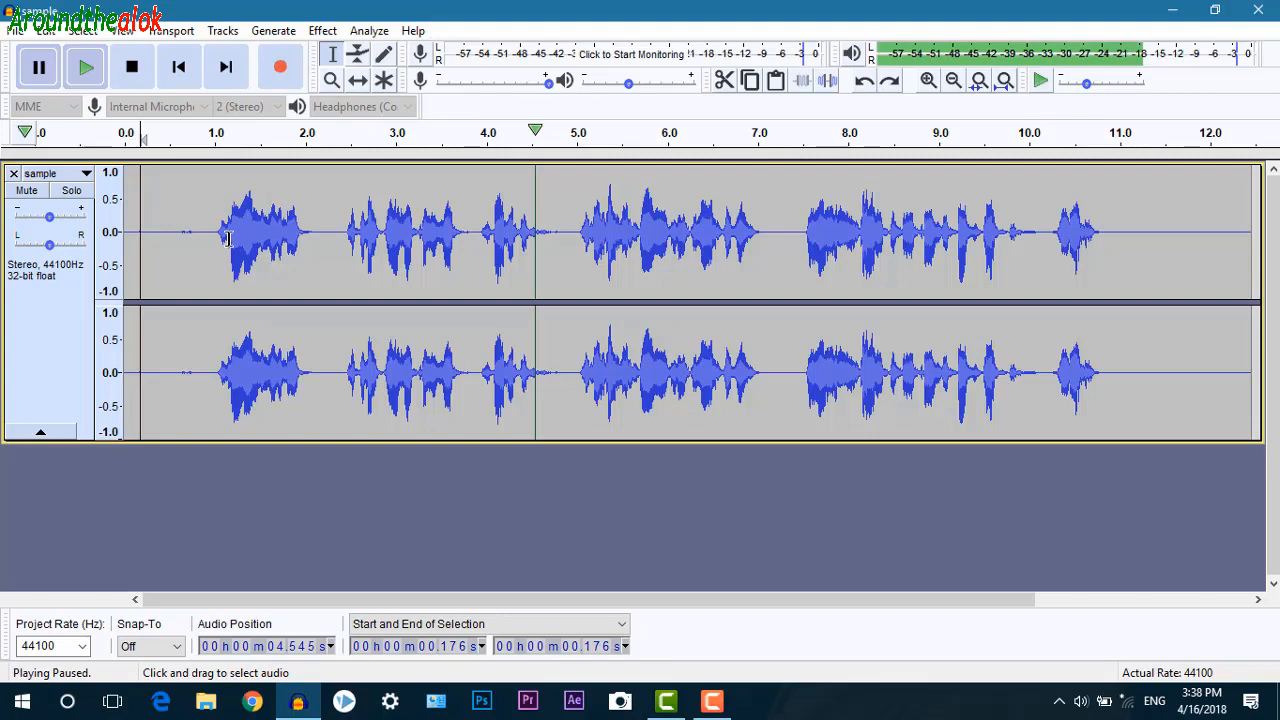
Step: Start a WAV export of the cleaned audio and choose WAV (Microsoft) 32-bit float PCM as the file type
left_click(17, 31)
mouse_move(45, 184)
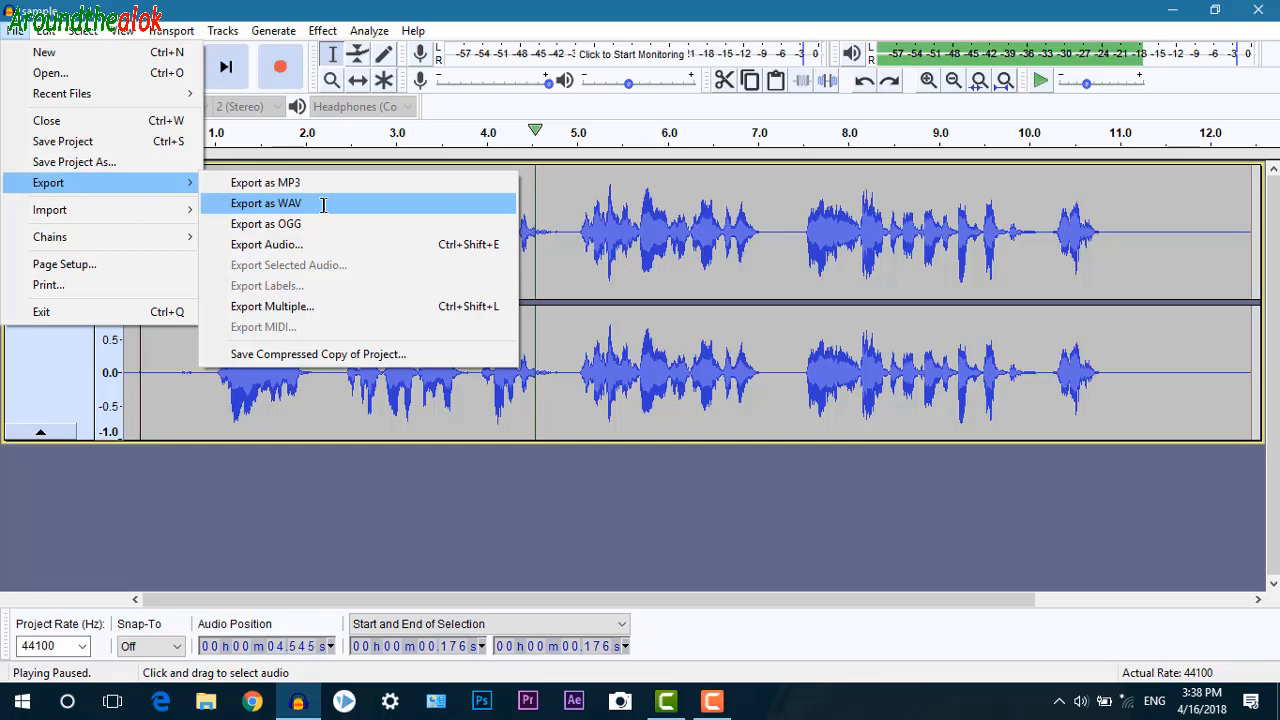
left_click(323, 204)
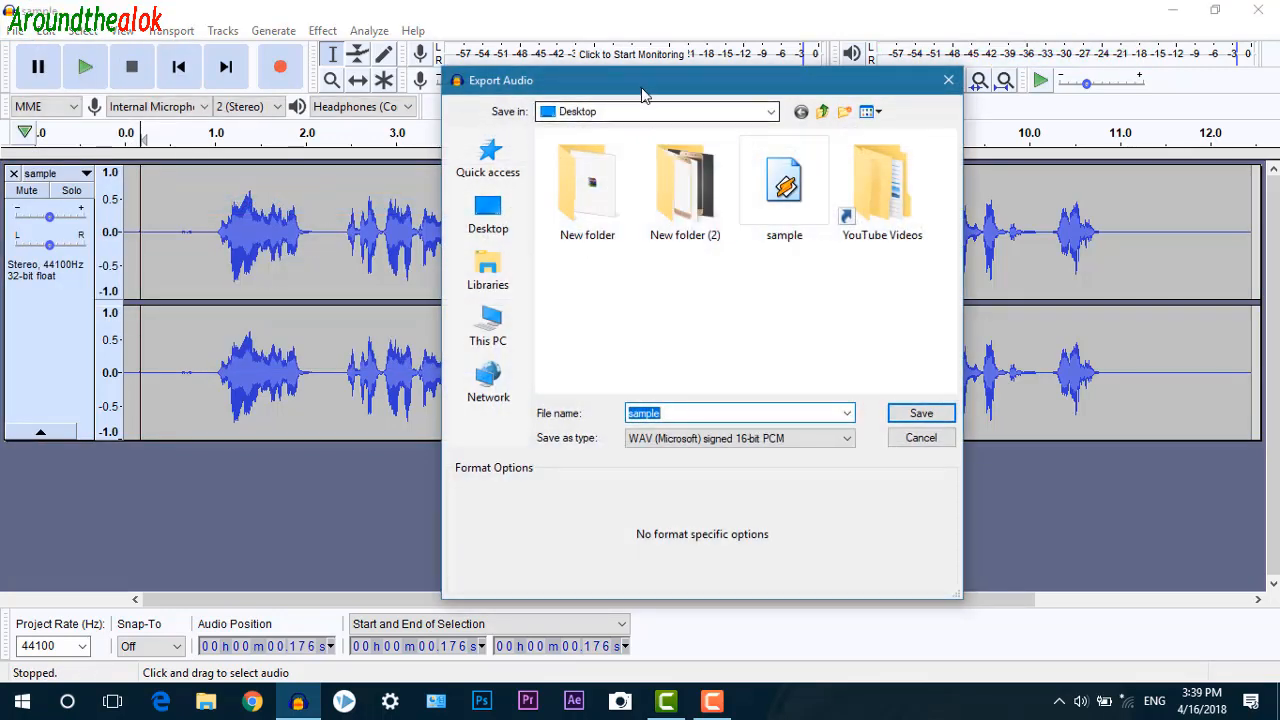
left_click(642, 442)
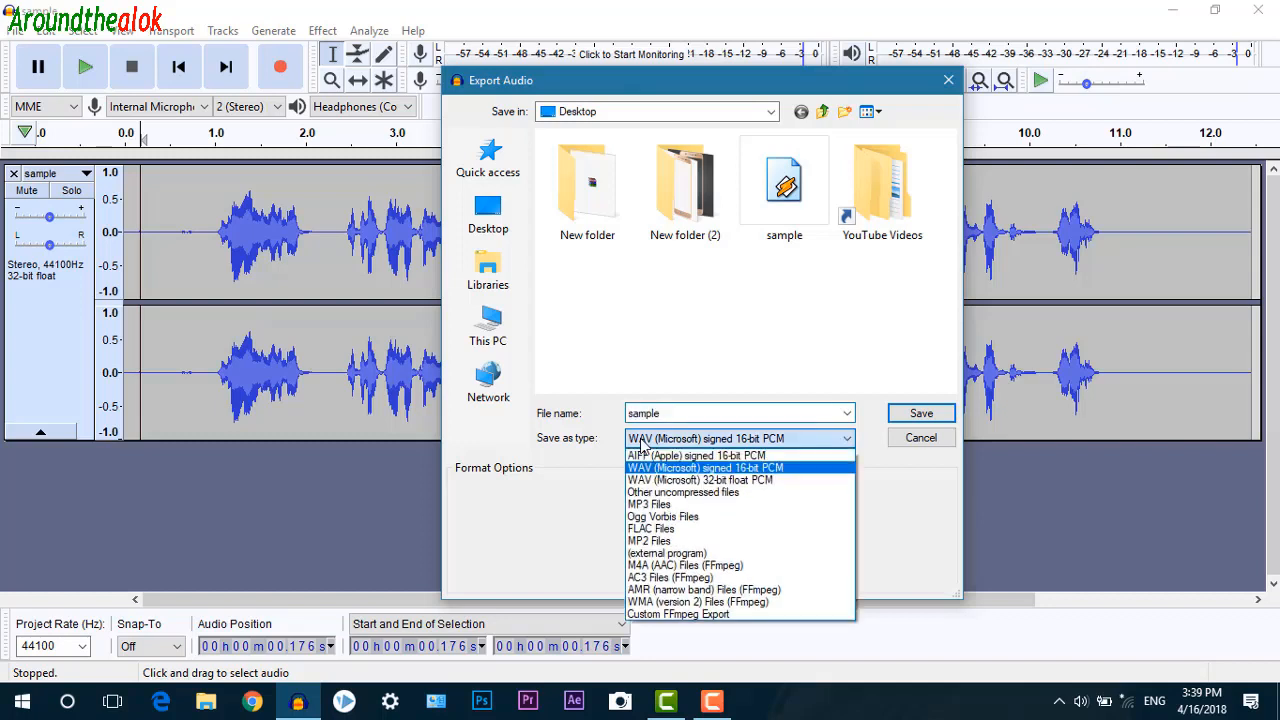
left_click(768, 483)
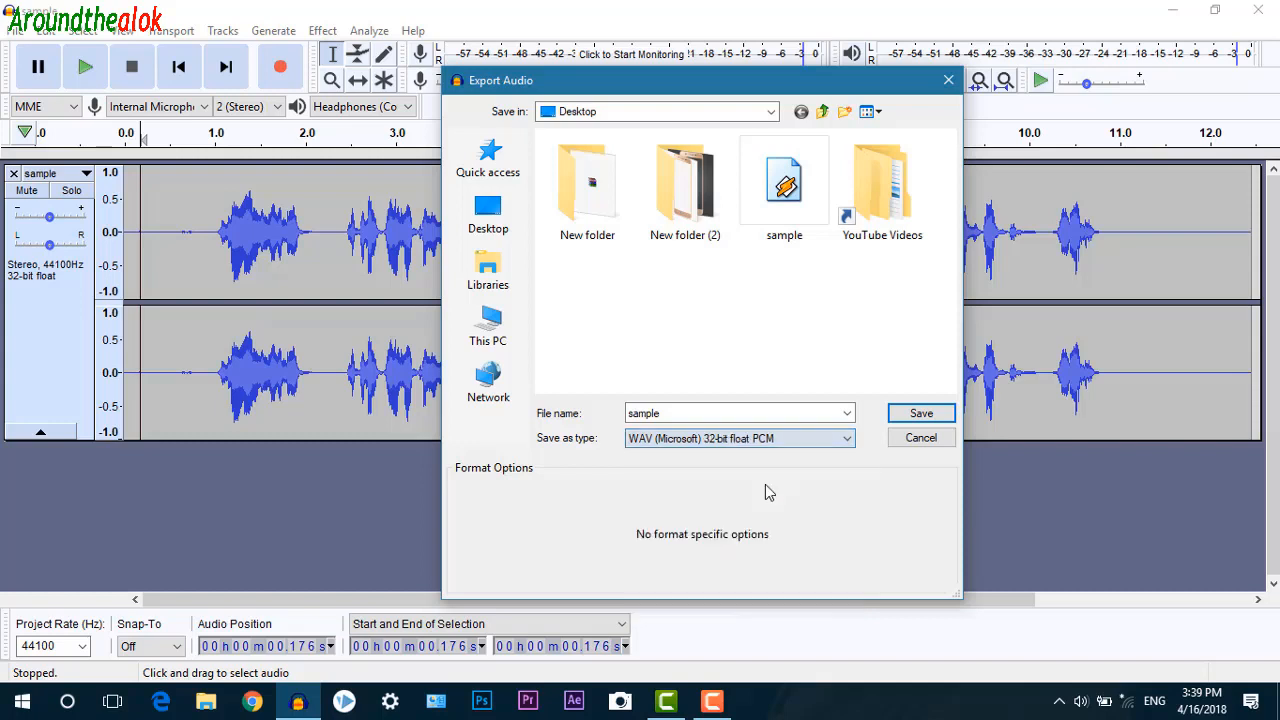
Step: Name the WAV file lok, choose the Desktop as its location and complete the export
double_click(686, 413)
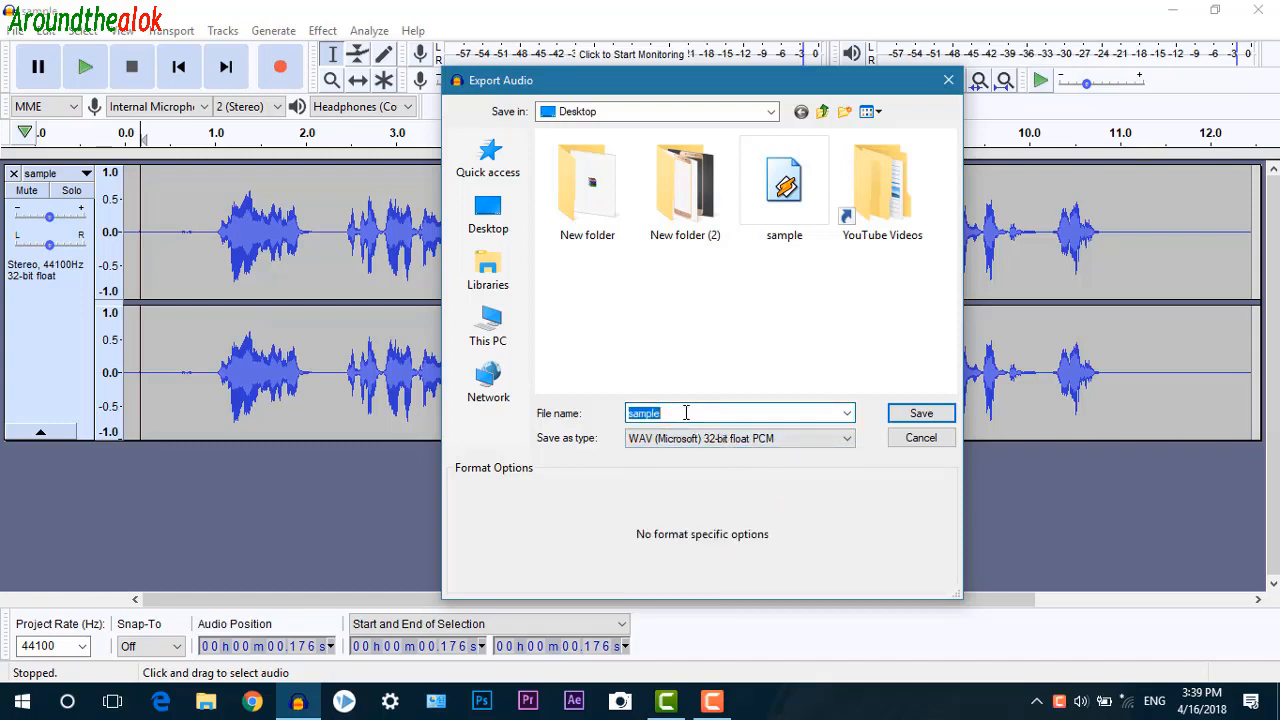
type("lok")
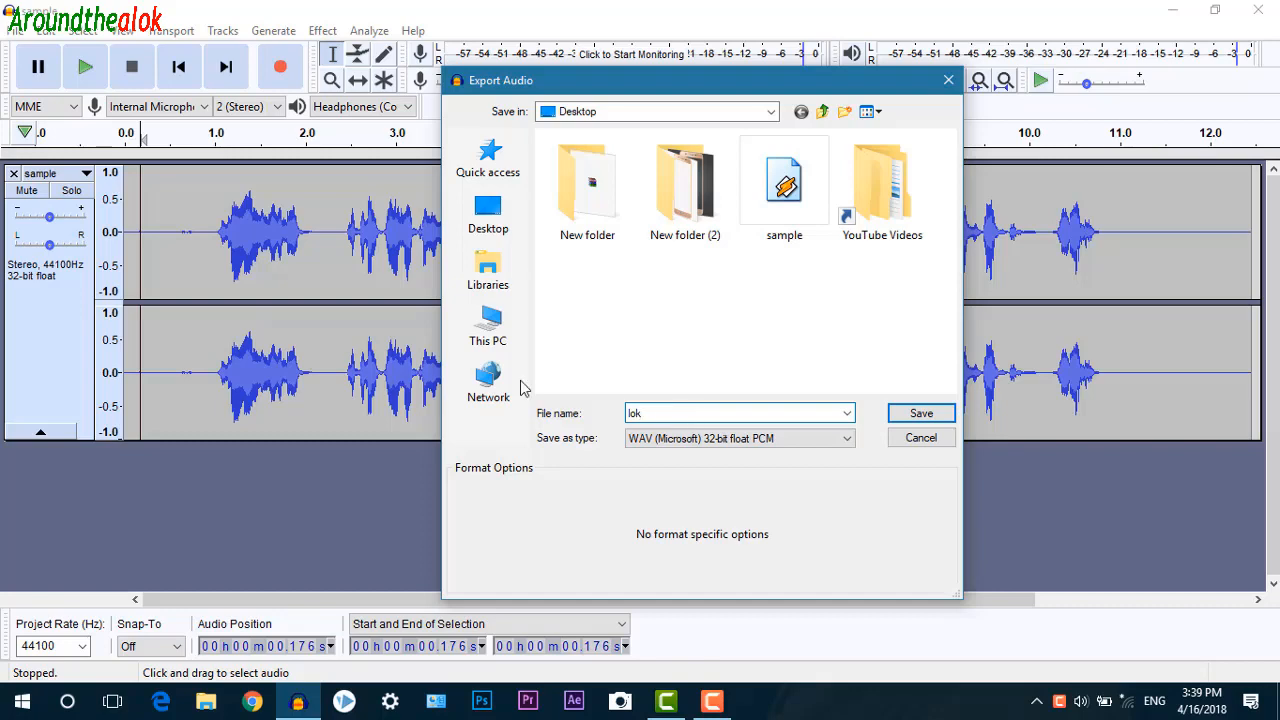
left_click(488, 212)
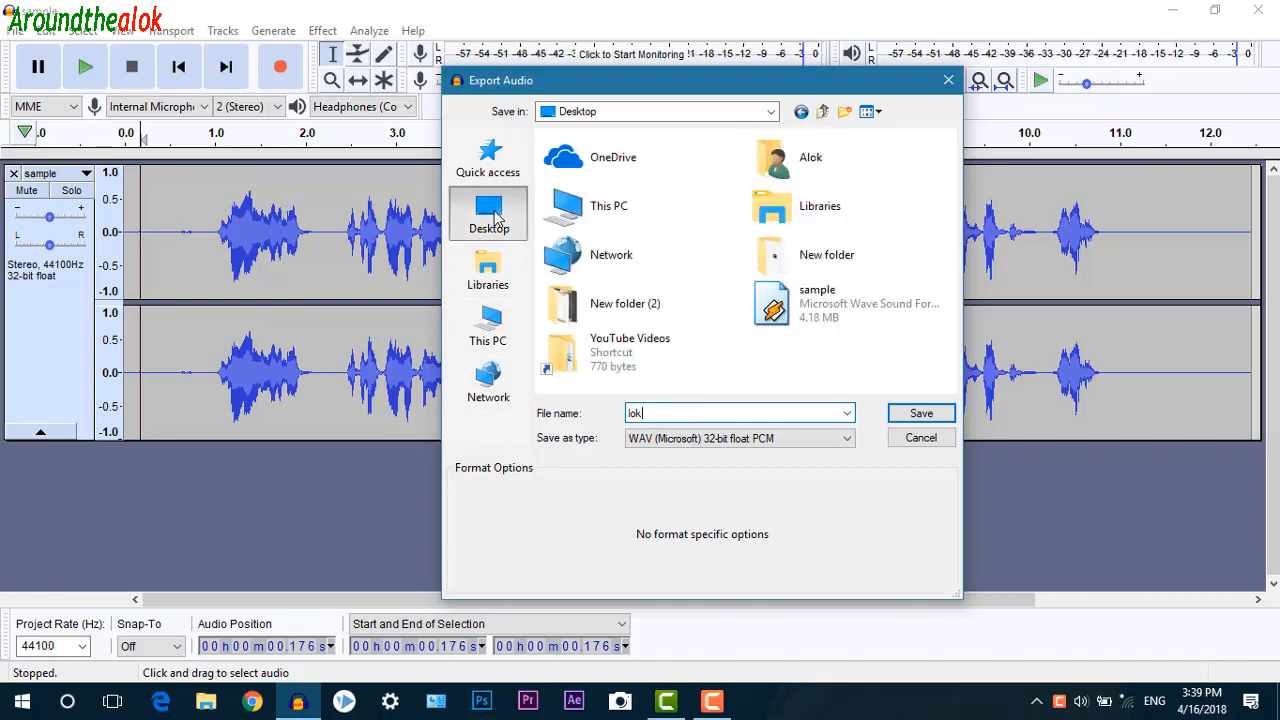
left_click(918, 413)
left_click(750, 497)
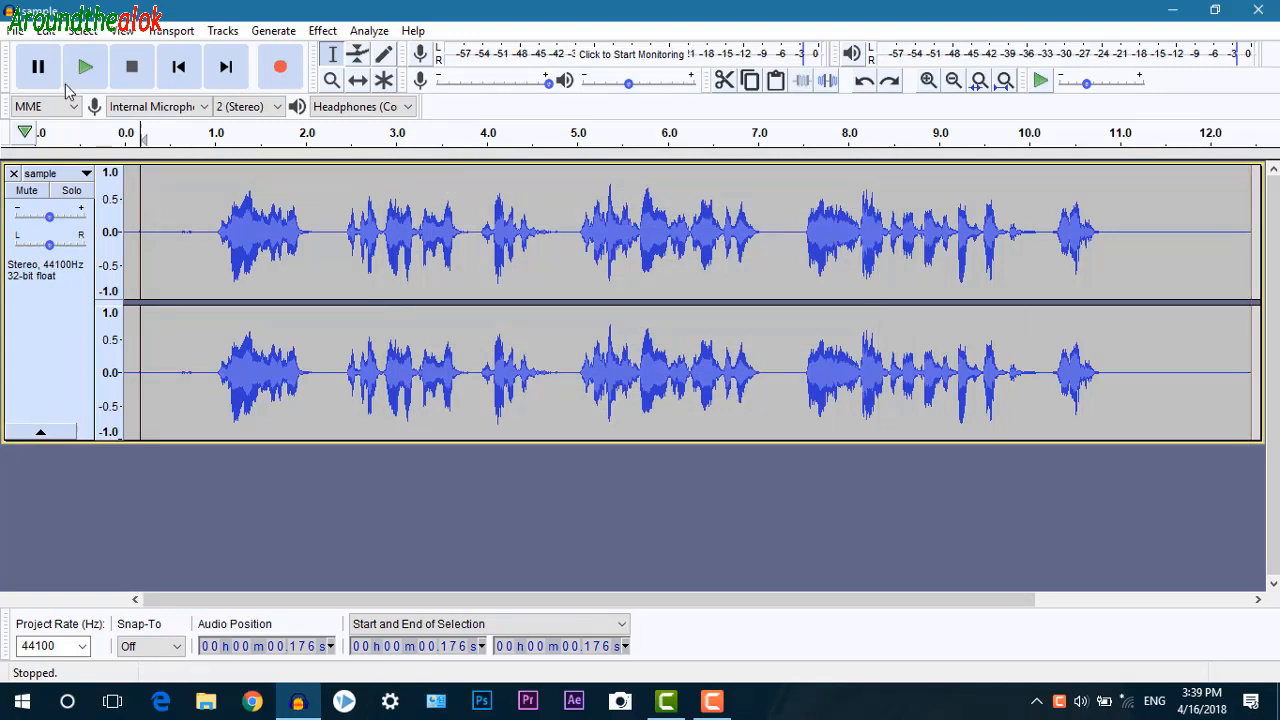
Step: Export the cleaned audio to the Desktop as an MP3 file named kol
left_click(13, 31)
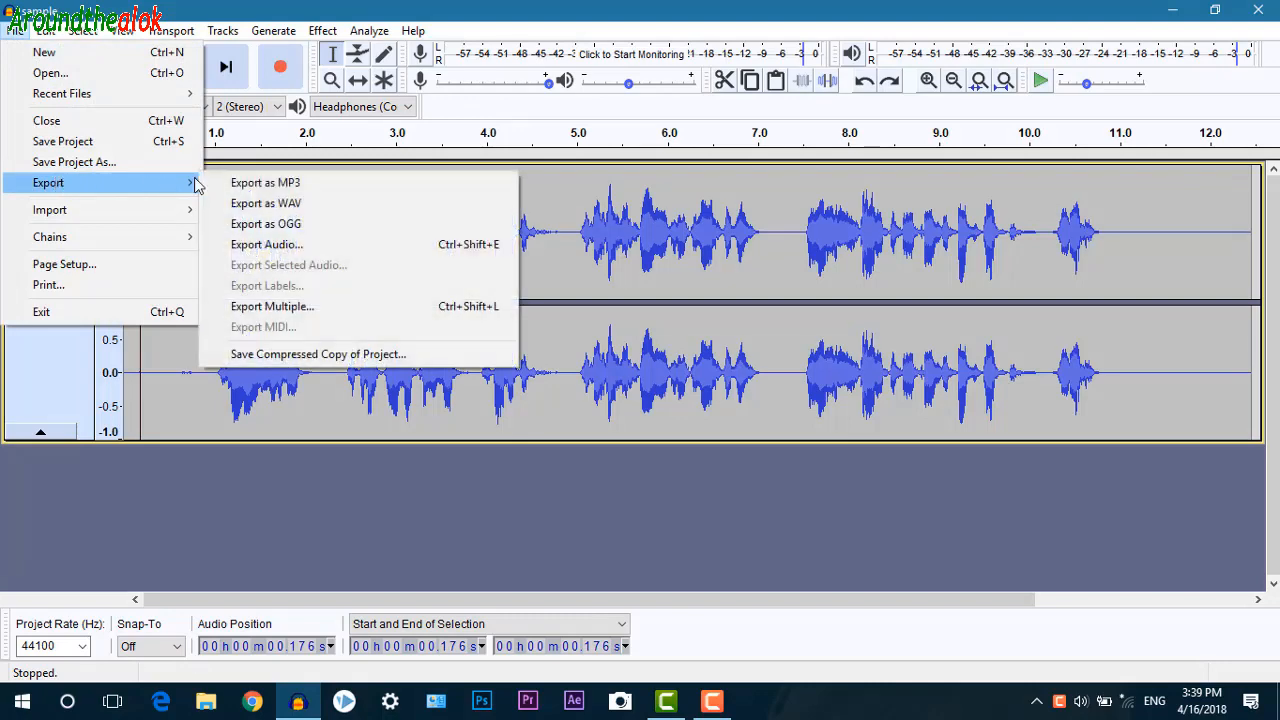
left_click(233, 183)
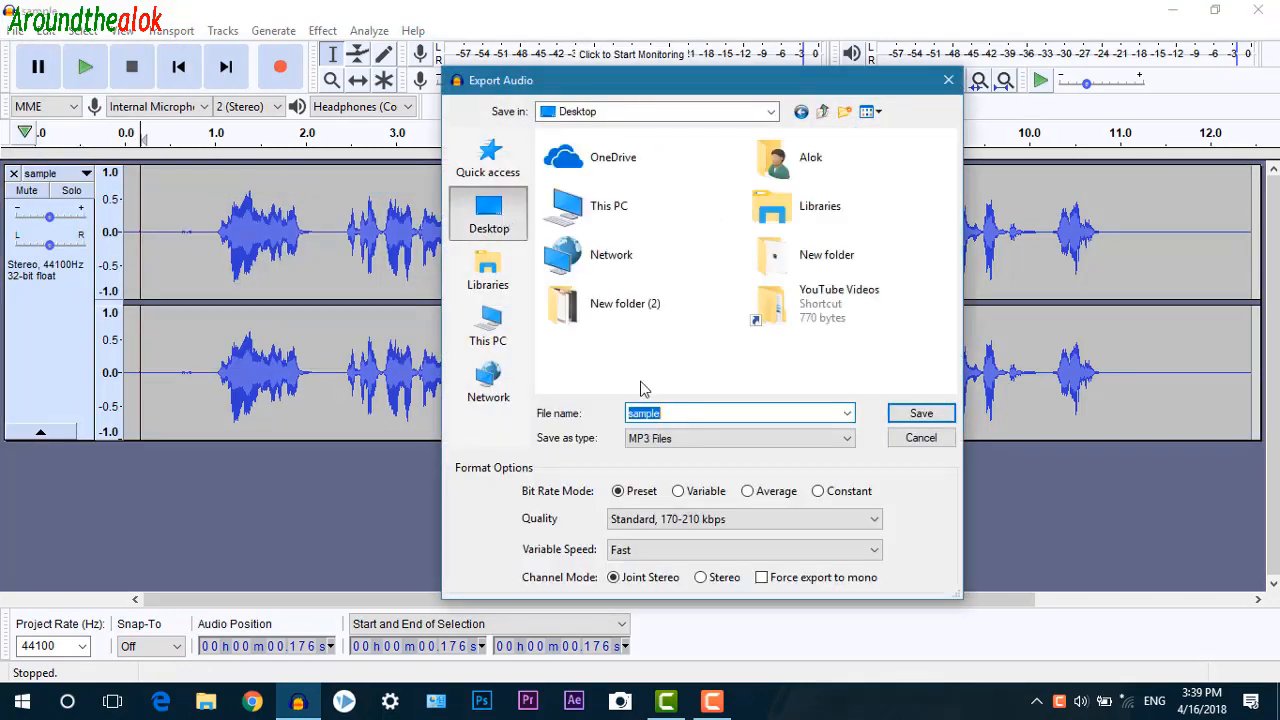
type("kol")
left_click(893, 418)
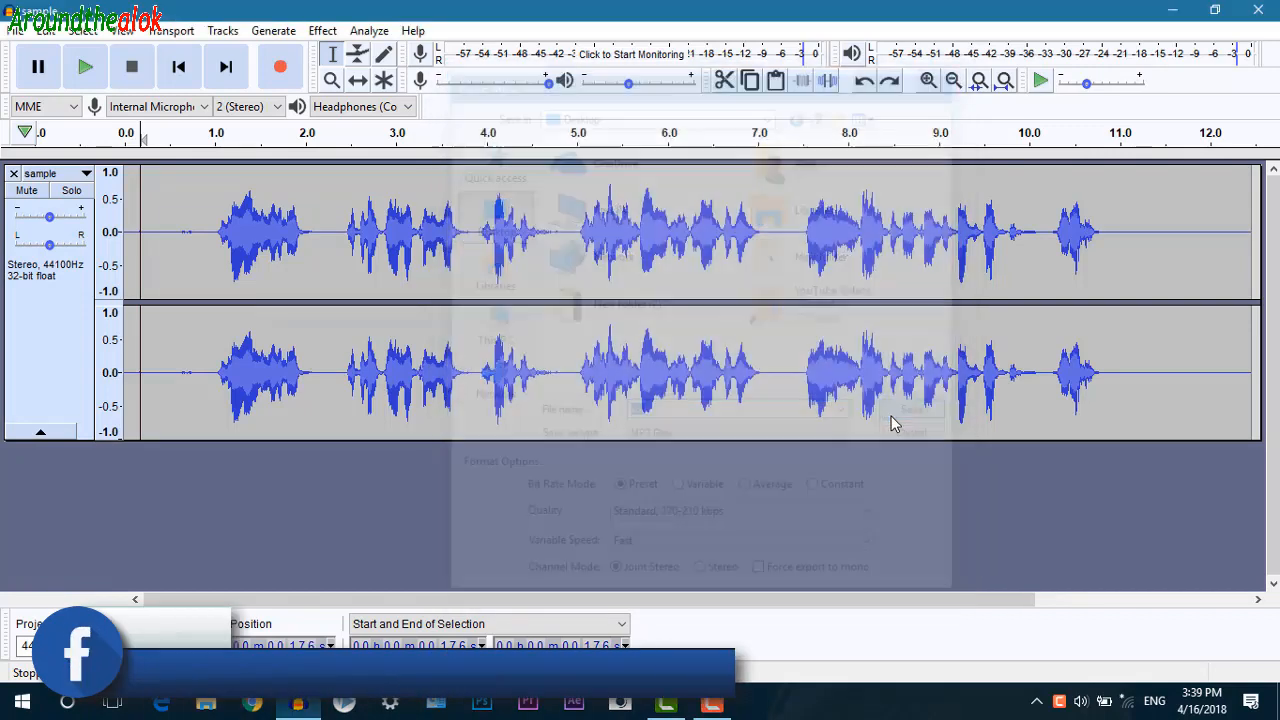
left_click(750, 490)
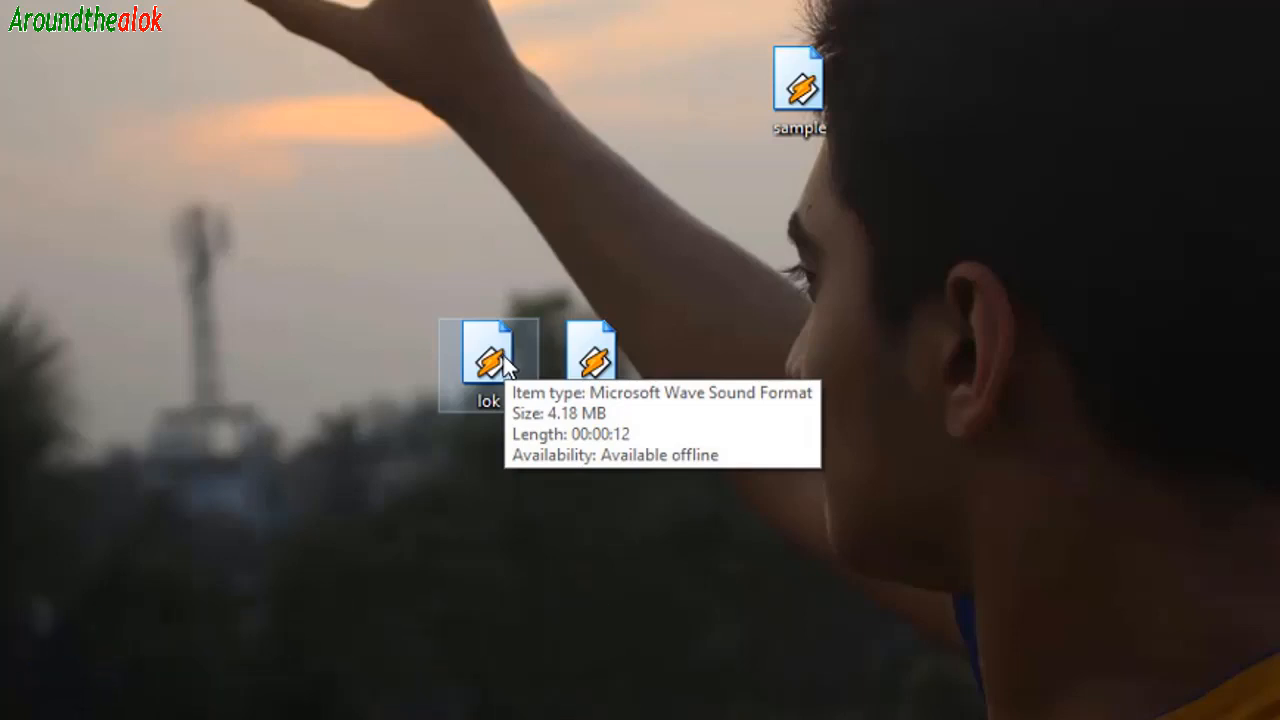
Step: Compare the file type, size and length of the exported files lok and kol on the desktop
left_click(572, 360)
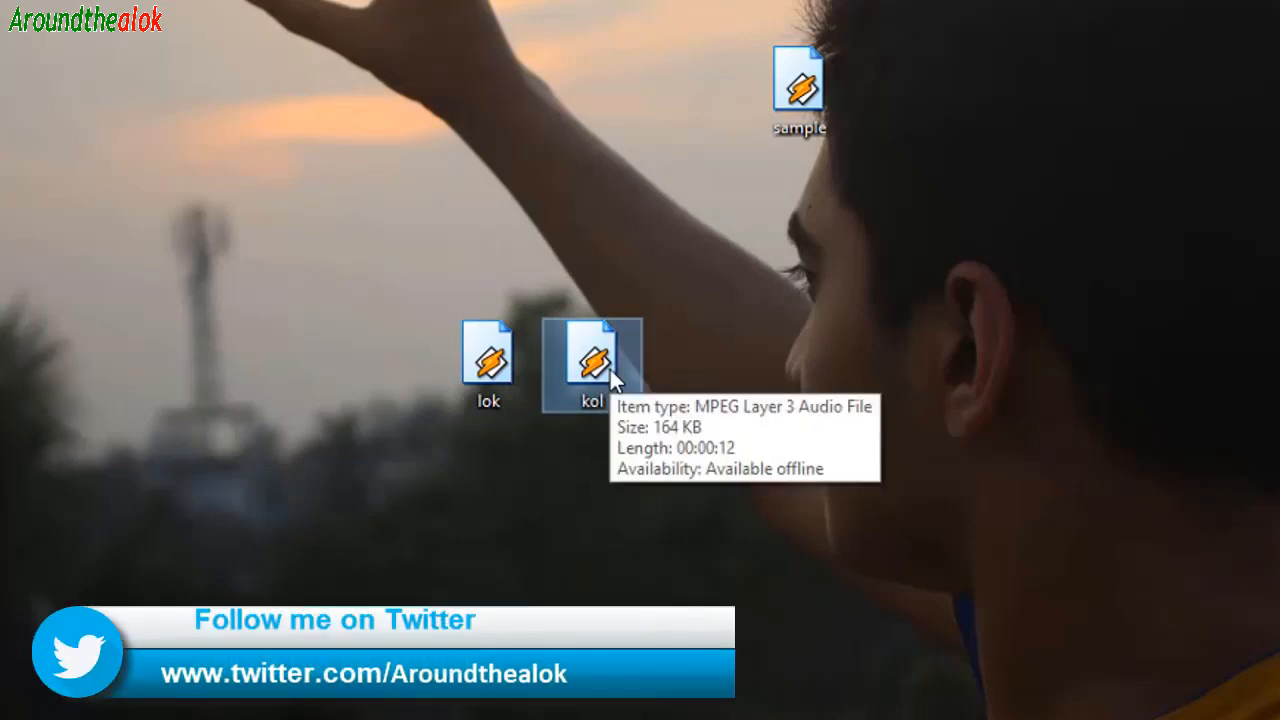
left_click(510, 371)
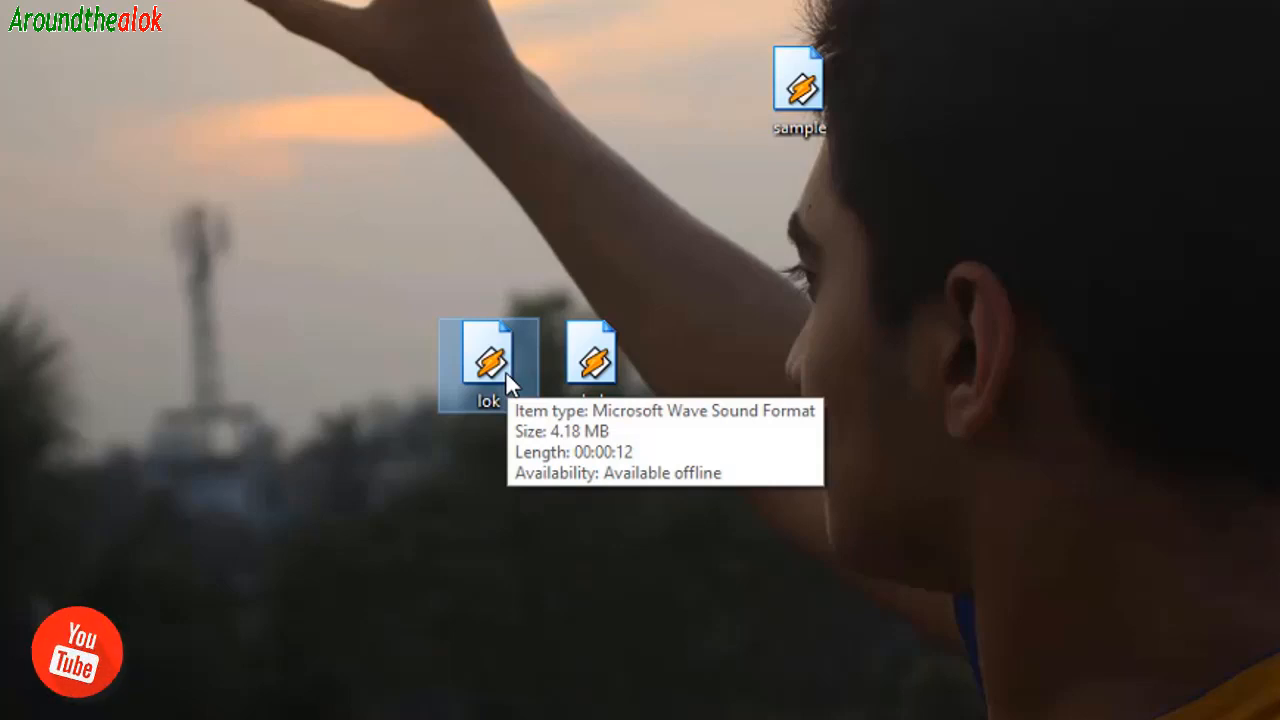
left_click(613, 325, "ctrl")
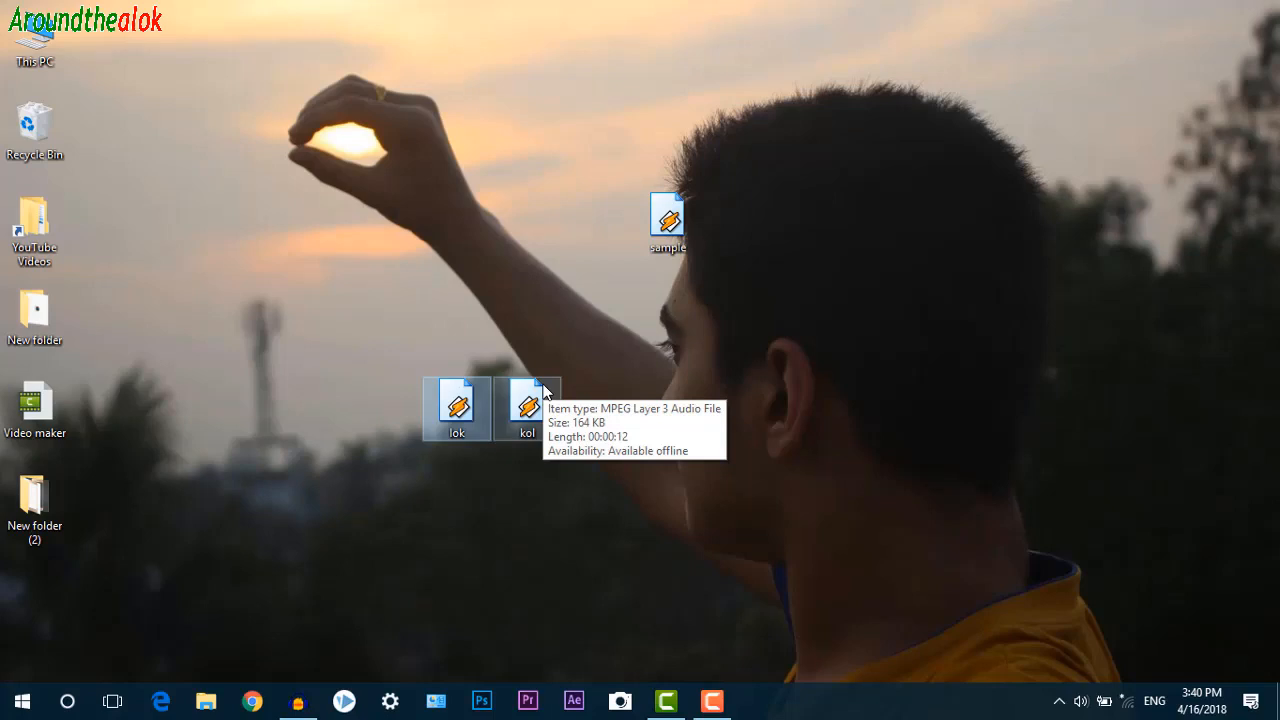
left_click(605, 333)
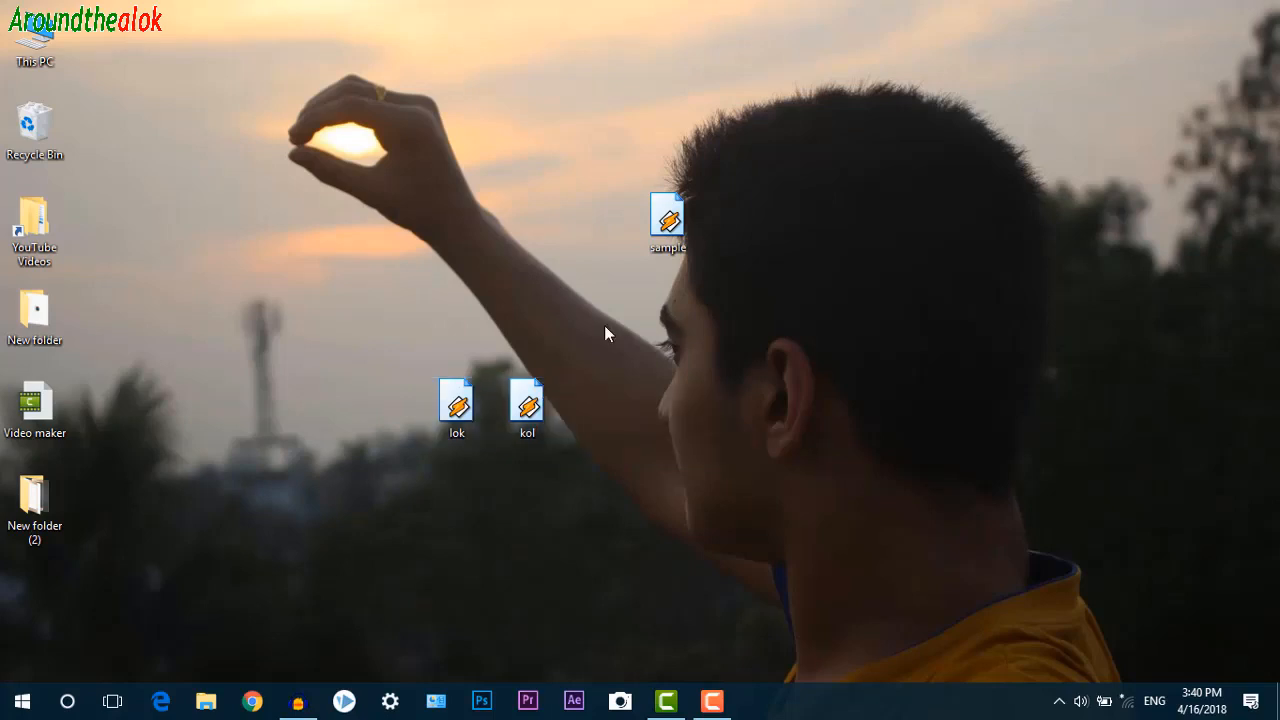